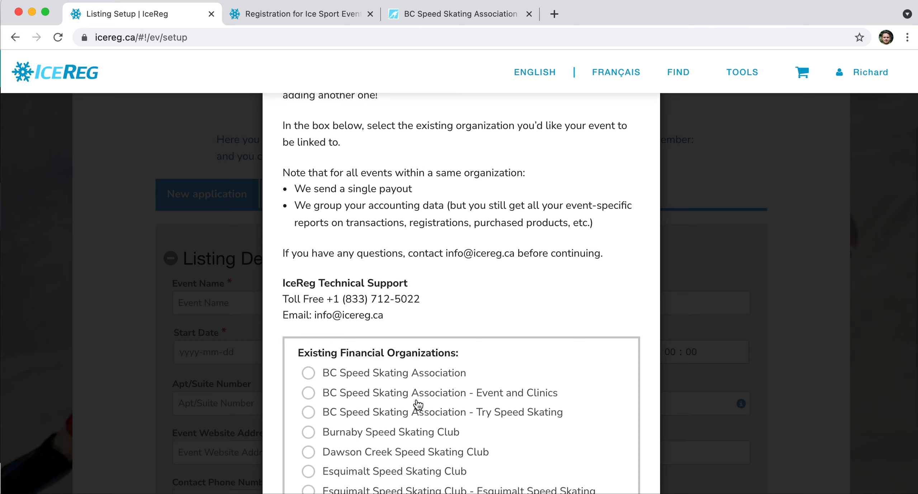
# Link the event to the existing financial organization BC Speed Skating Association - Event and Clinics and submit the choice
pyautogui.click(416, 399)
pyautogui.scroll(-10, 463, 357)
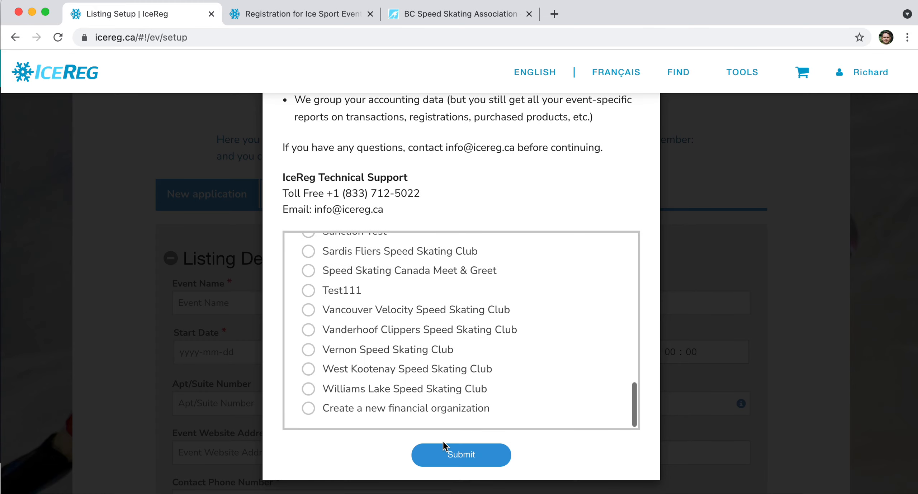
pyautogui.click(444, 452)
# Name the new event listing "Test BC Events 2"
pyautogui.scroll(-3, 445, 357)
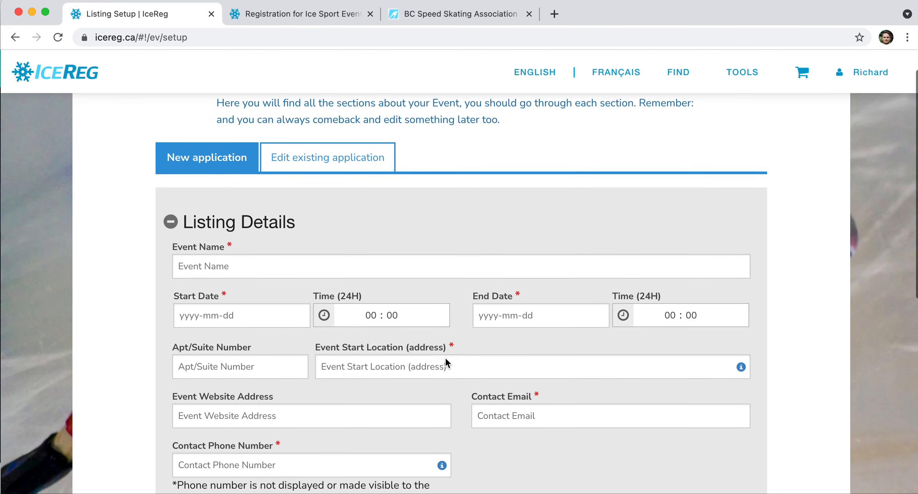
pyautogui.click(198, 242)
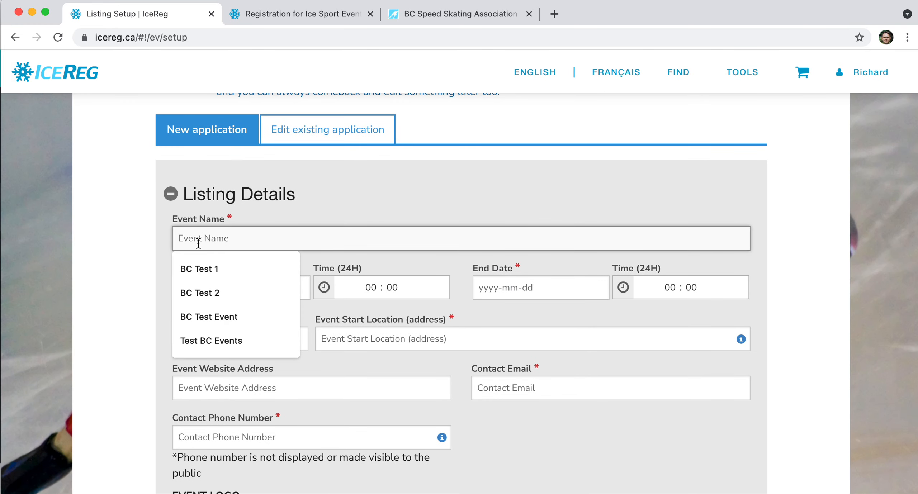
pyautogui.click(196, 341)
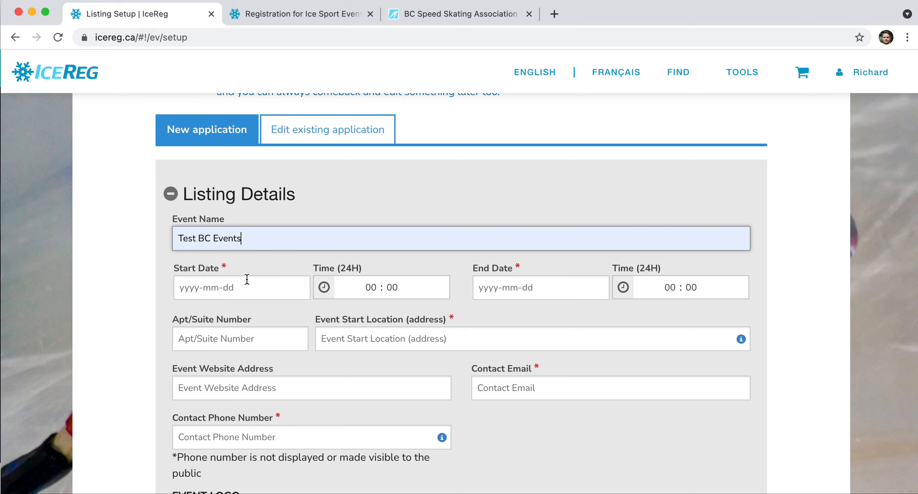
pyautogui.write('2')
# Schedule the event to start on 2021-10-01 at 08:00 and end the same day at 13:00
pyautogui.click(235, 282)
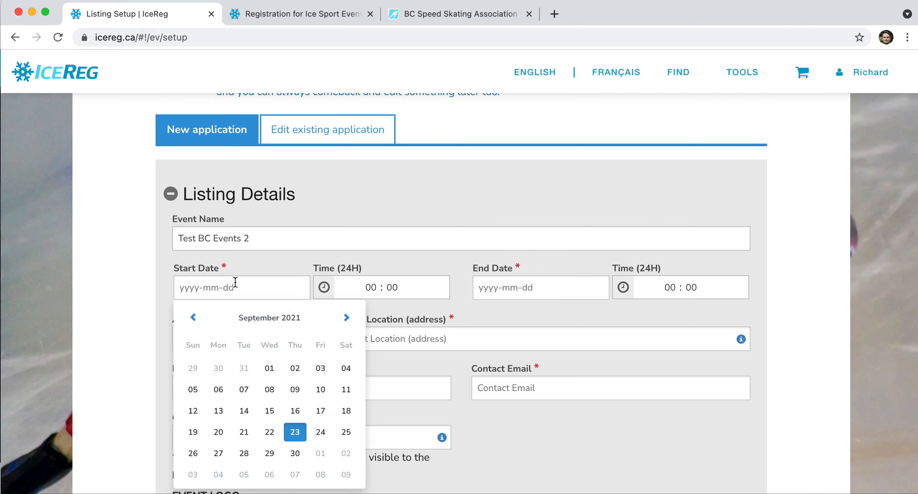
pyautogui.click(325, 450)
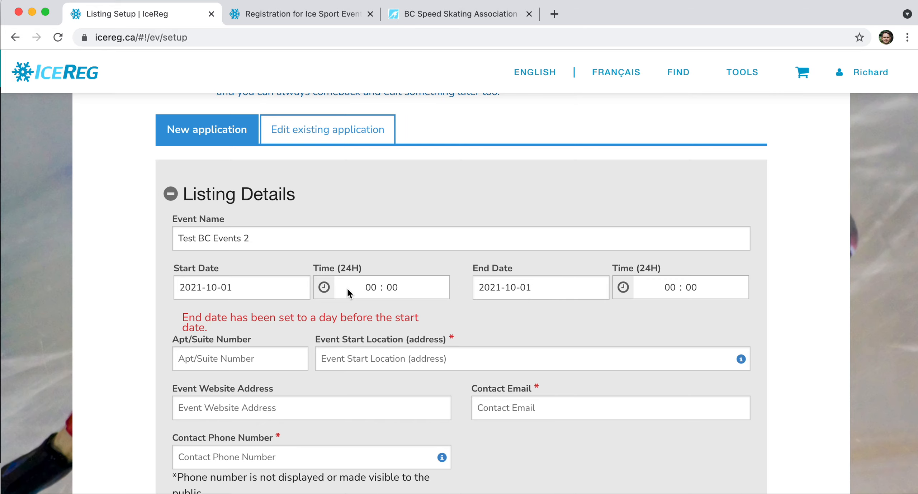
pyautogui.click(373, 287)
pyautogui.write('8')
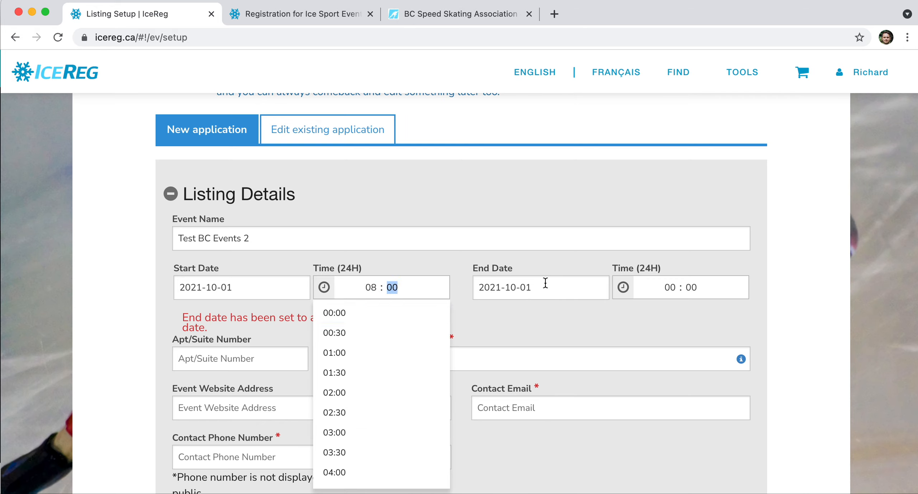
pyautogui.click(671, 287)
pyautogui.write('1')
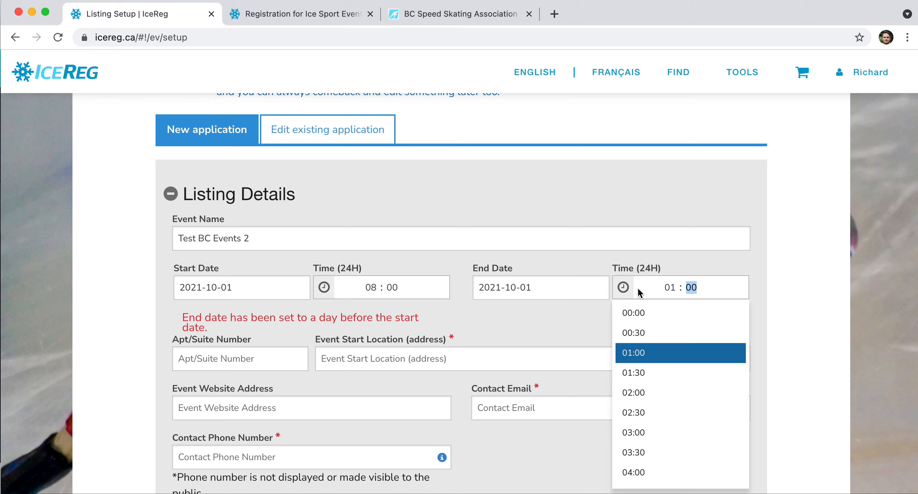
pyautogui.scroll(-10, 648, 386)
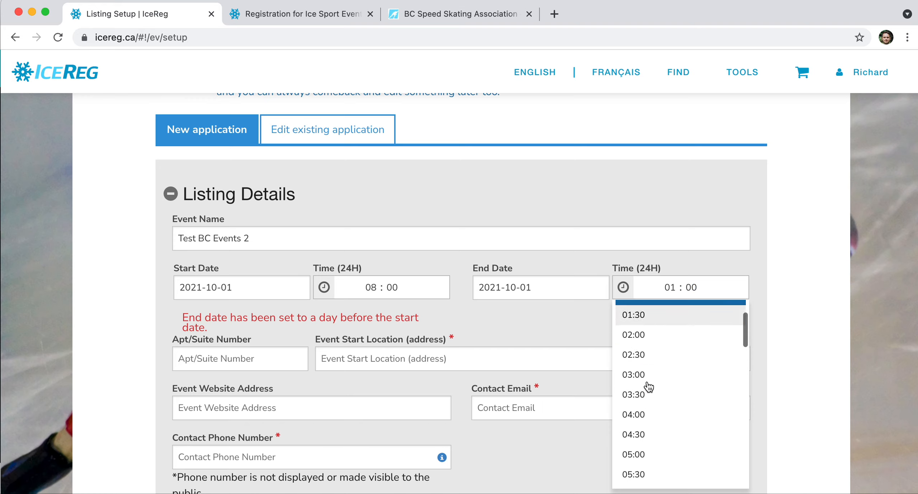
pyautogui.click(646, 413)
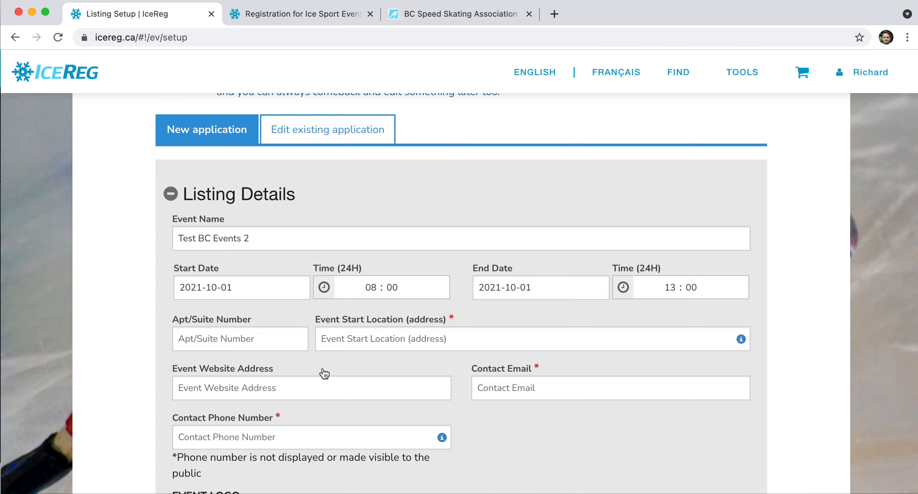
# Set the event start location to the suggested address for BC Place in Vancouver
pyautogui.click(334, 340)
pyautogui.write('bc place')
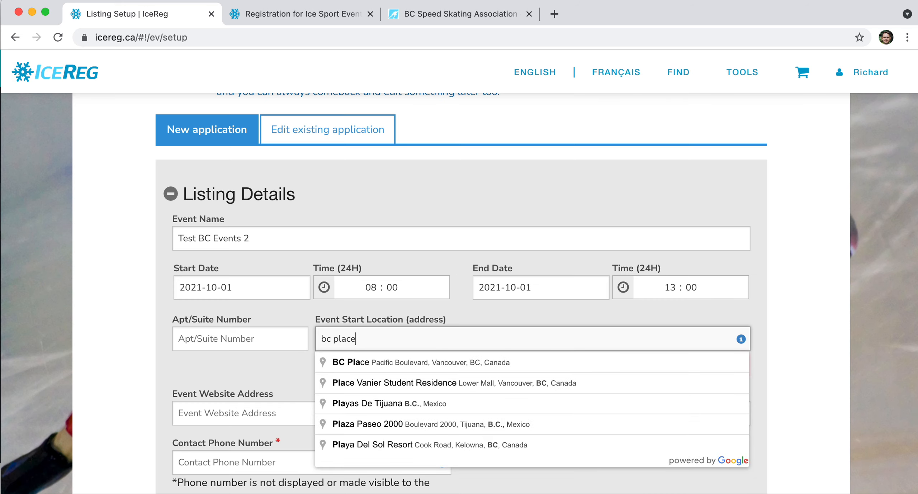
pyautogui.click(353, 368)
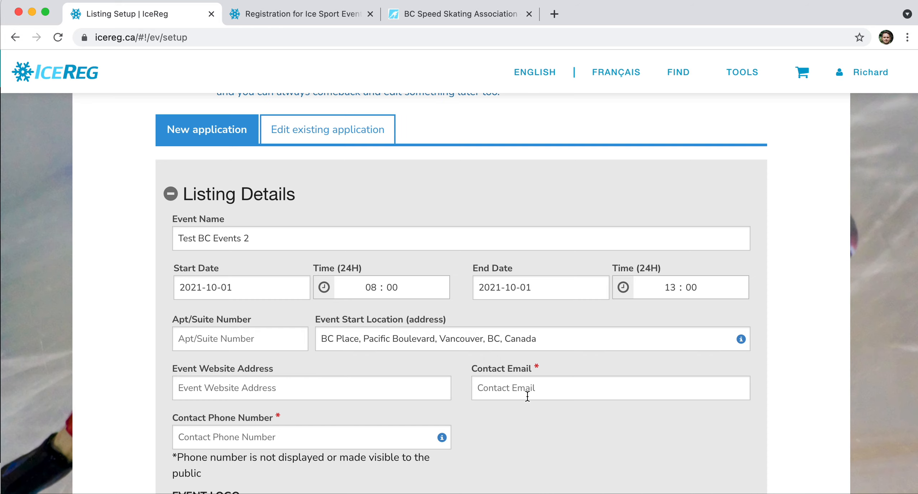
# Fill in the contact email and contact phone number with the previously used values and complete the listing details
pyautogui.scroll(-2, 527, 396)
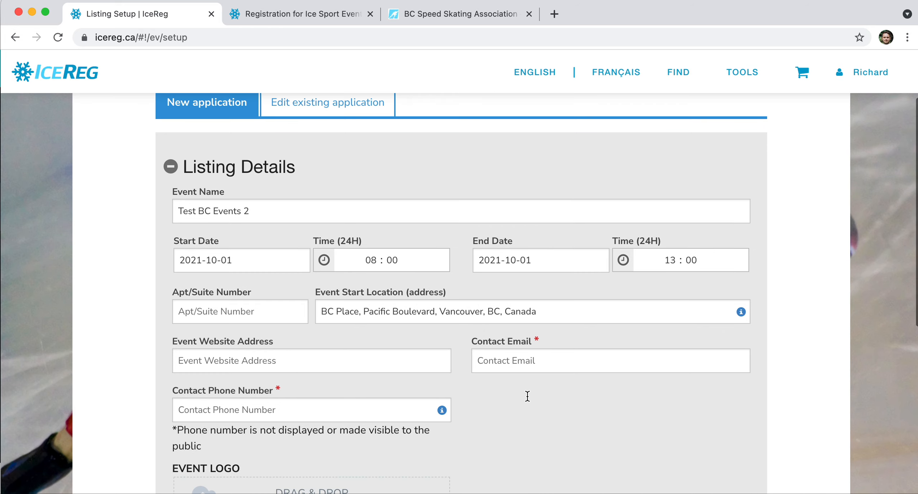
pyautogui.click(530, 372)
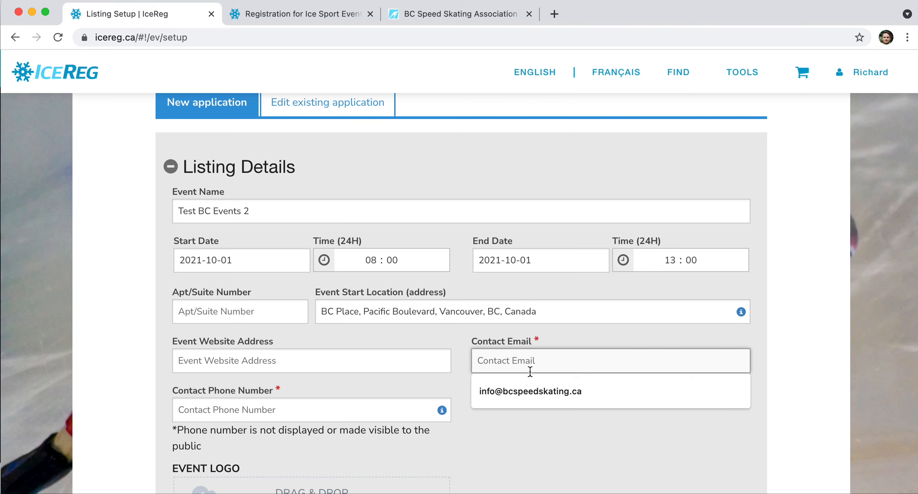
pyautogui.click(529, 394)
pyautogui.click(336, 414)
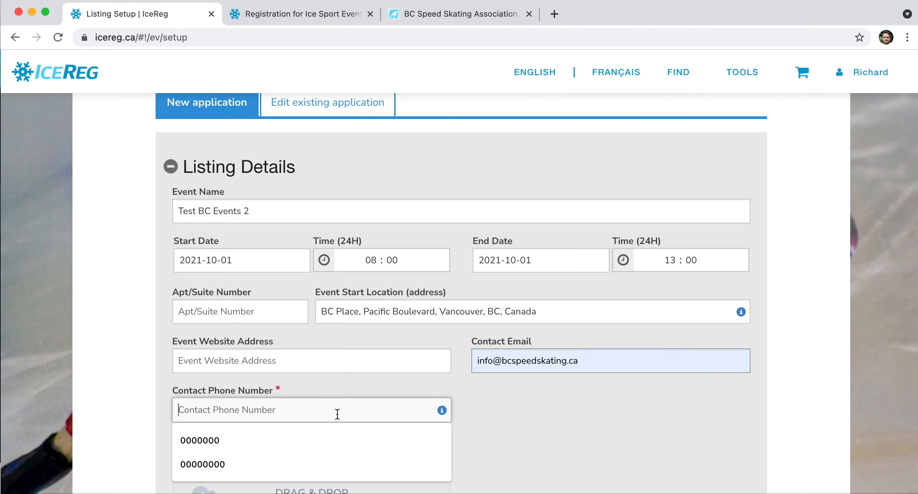
pyautogui.click(312, 453)
pyautogui.scroll(-6, 475, 424)
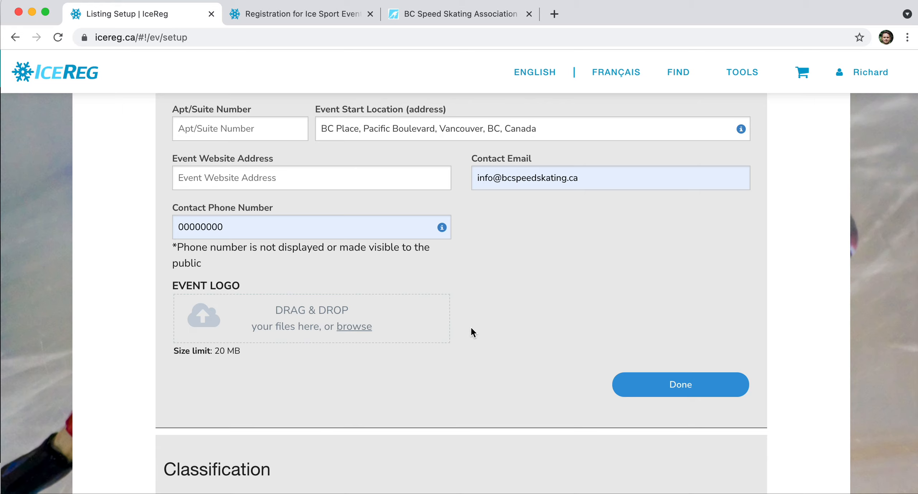
pyautogui.click(676, 386)
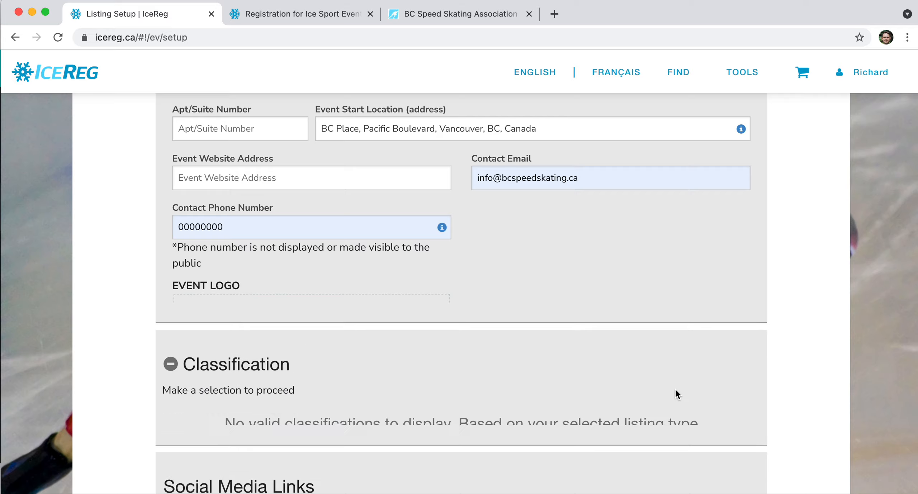
# Classify the listing as Event and complete the classification section
pyautogui.click(242, 258)
pyautogui.click(211, 285)
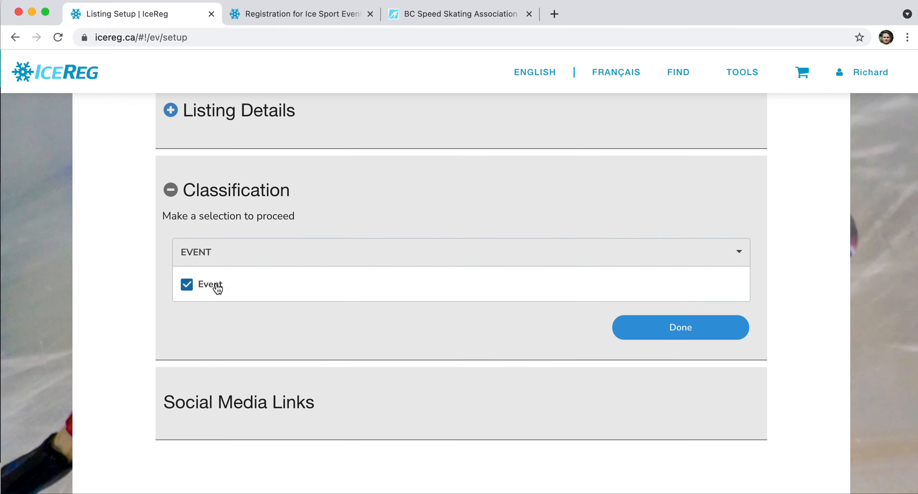
pyautogui.click(676, 327)
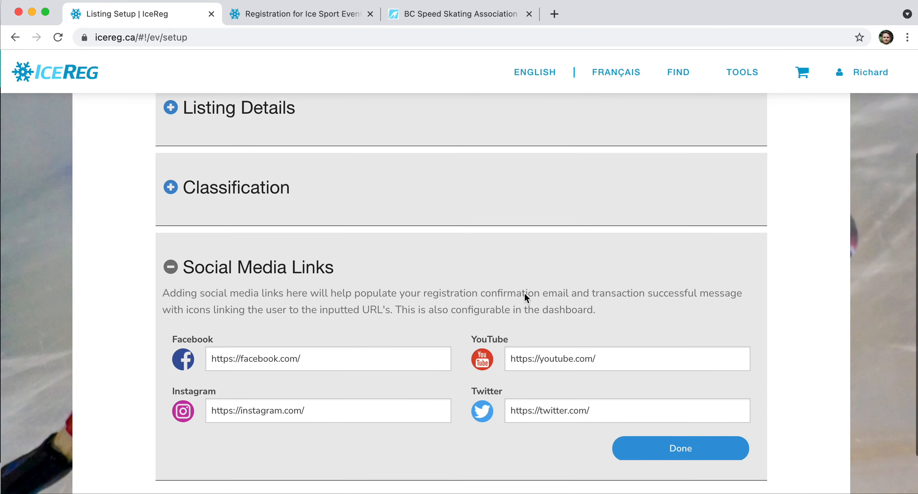
pyautogui.click(373, 345)
pyautogui.write('b')
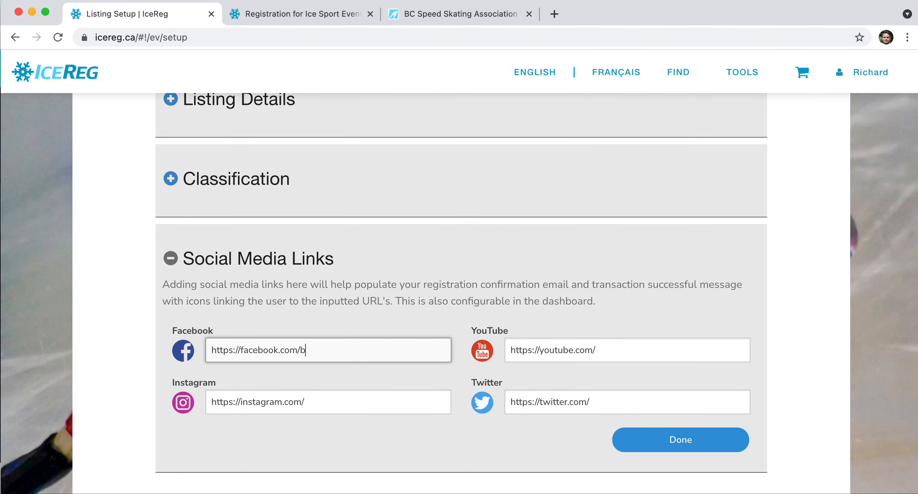
pyautogui.write('cspeedskating')
pyautogui.click(656, 451)
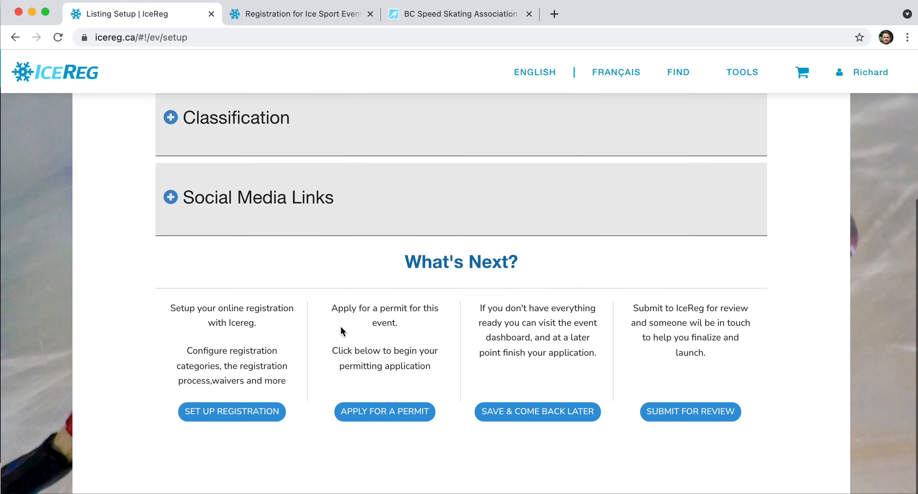
# Begin the online registration setup with registration opening on 2021-09-01 and closing on 2021-09-30
pyautogui.click(240, 411)
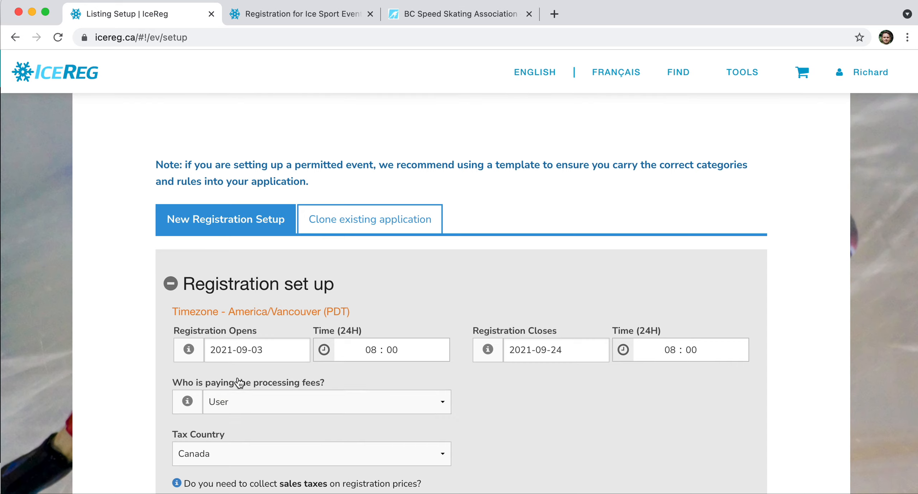
pyautogui.click(222, 354)
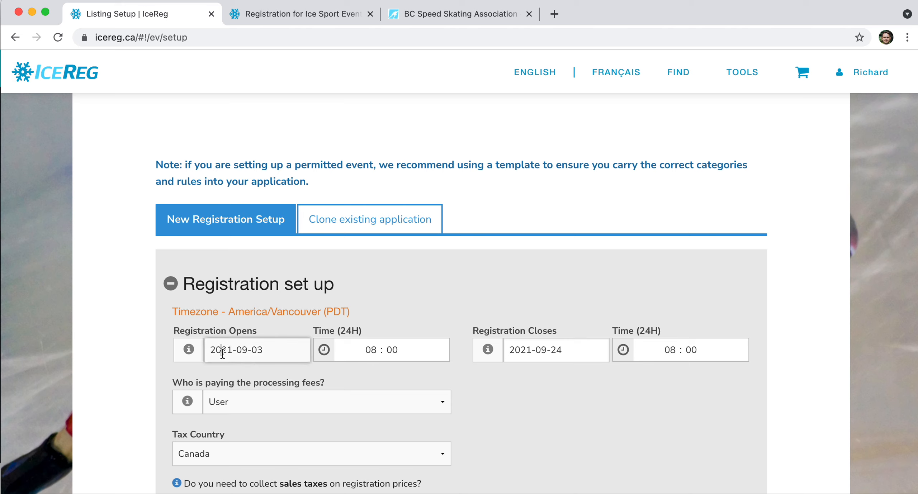
pyautogui.click(300, 218)
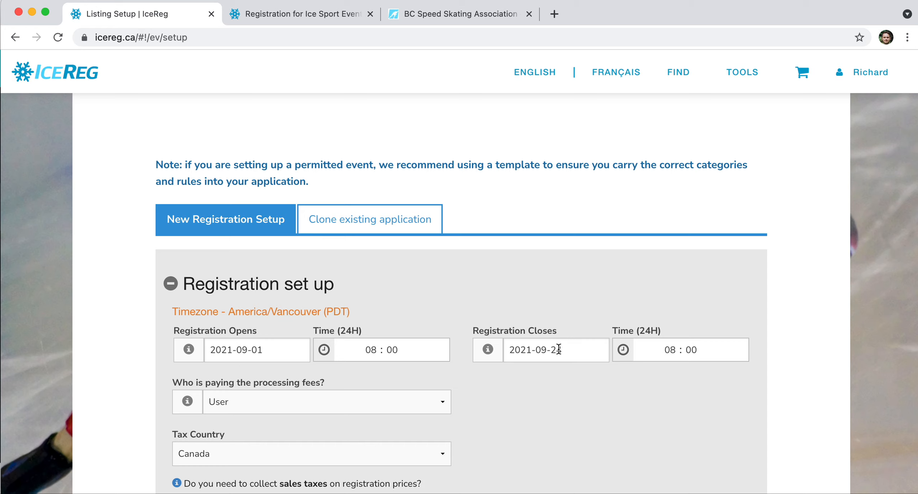
pyautogui.click(546, 350)
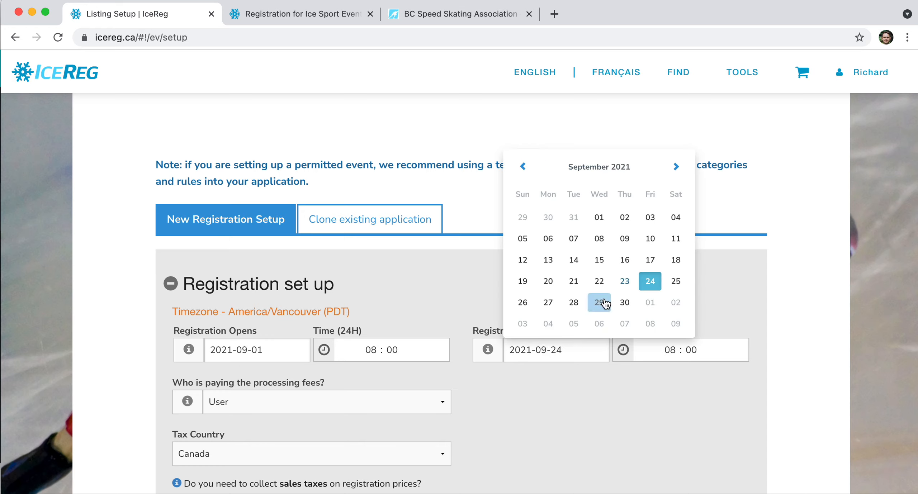
pyautogui.click(625, 304)
# Keep User as the payer of the processing fees and complete the registration setup section
pyautogui.scroll(-3, 640, 382)
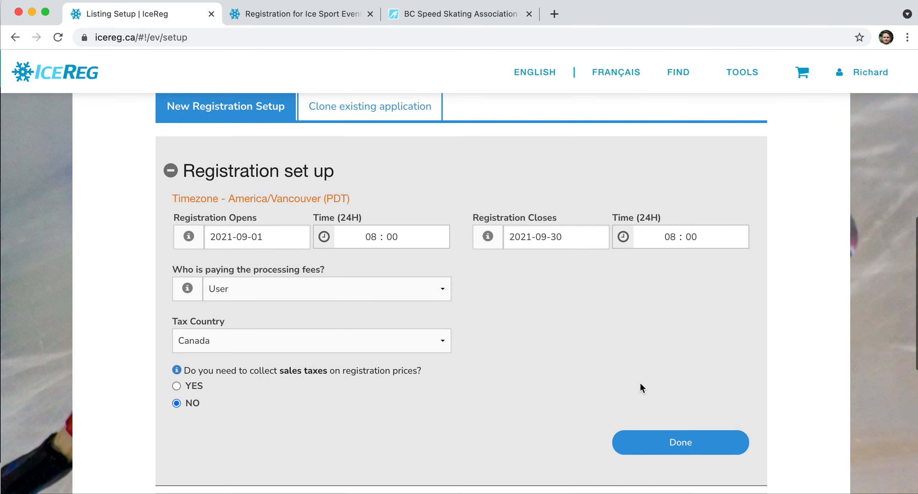
pyautogui.click(288, 294)
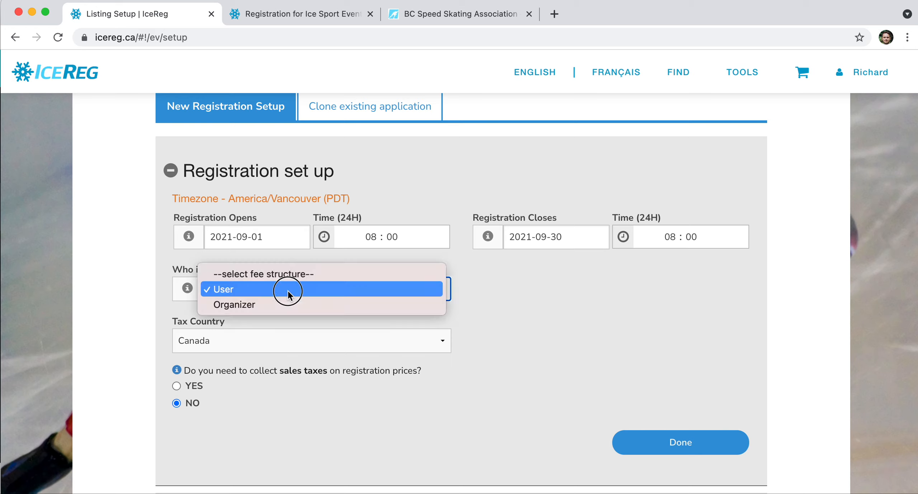
pyautogui.click(570, 339)
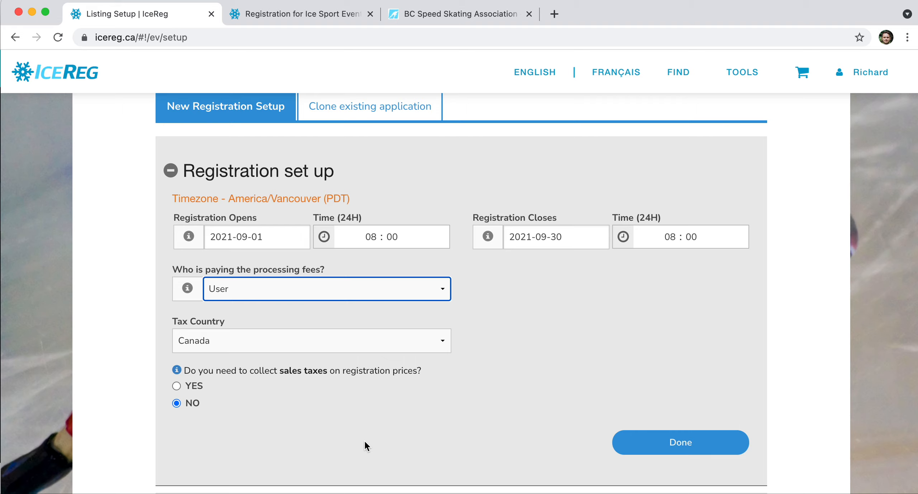
pyautogui.click(685, 446)
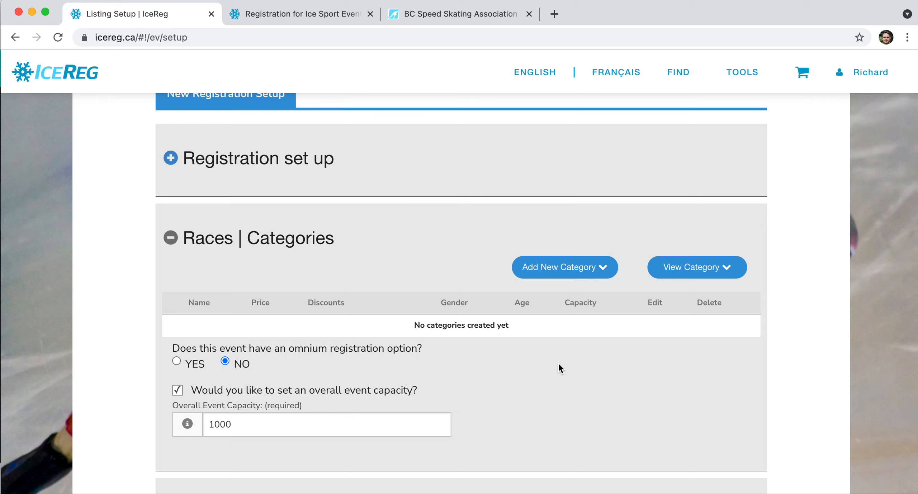
# Create a new registration category in English and name it "Skater"
pyautogui.click(580, 279)
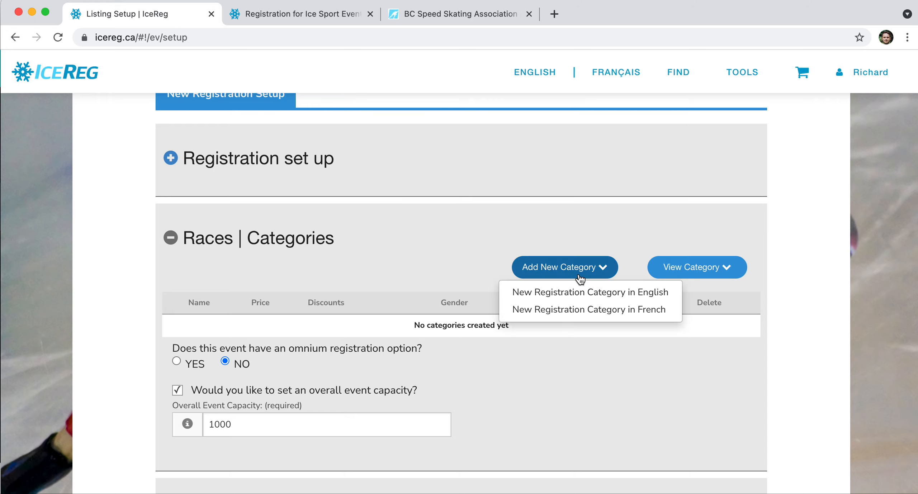
pyautogui.click(580, 297)
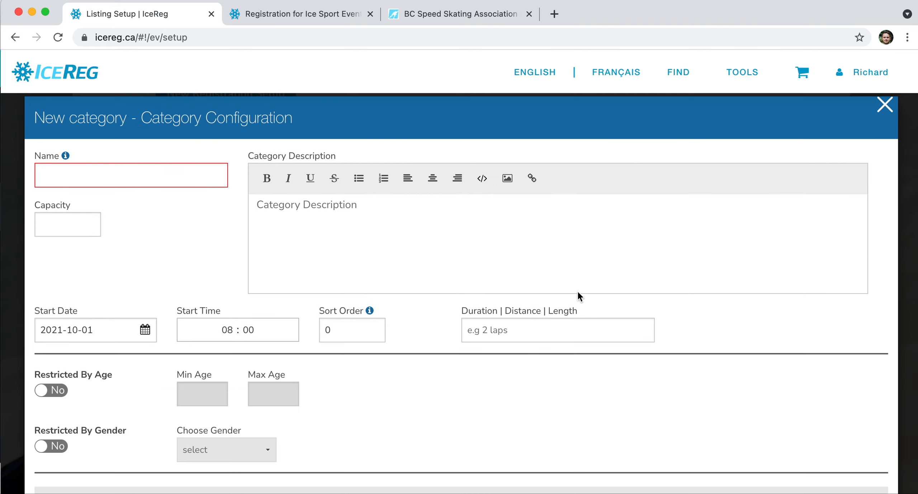
pyautogui.click(147, 176)
pyautogui.write('Skater')
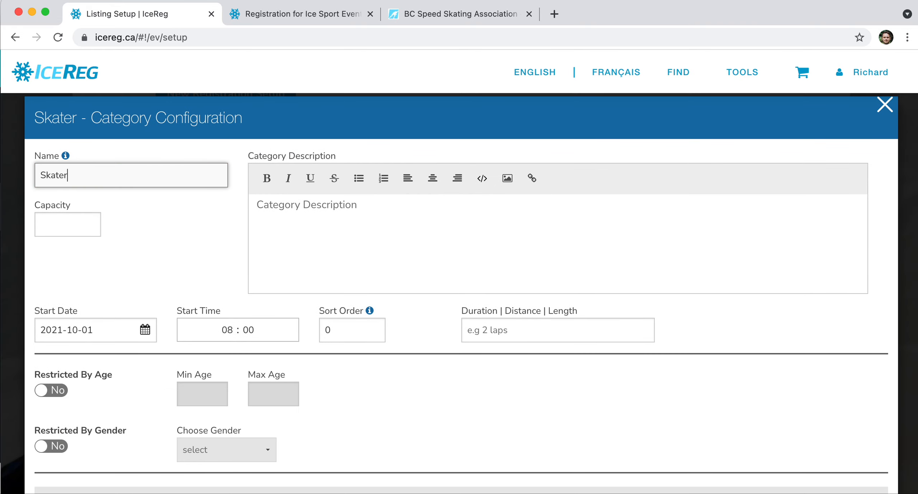
# Set the Skater category's price before tax to 30, check the discount options without adding one, and save the category
pyautogui.scroll(-1, 163, 208)
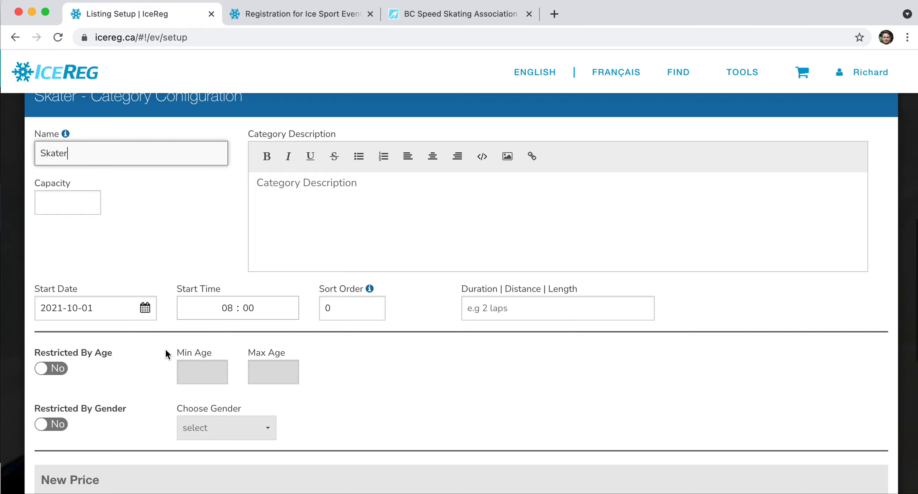
pyautogui.scroll(-2, 165, 351)
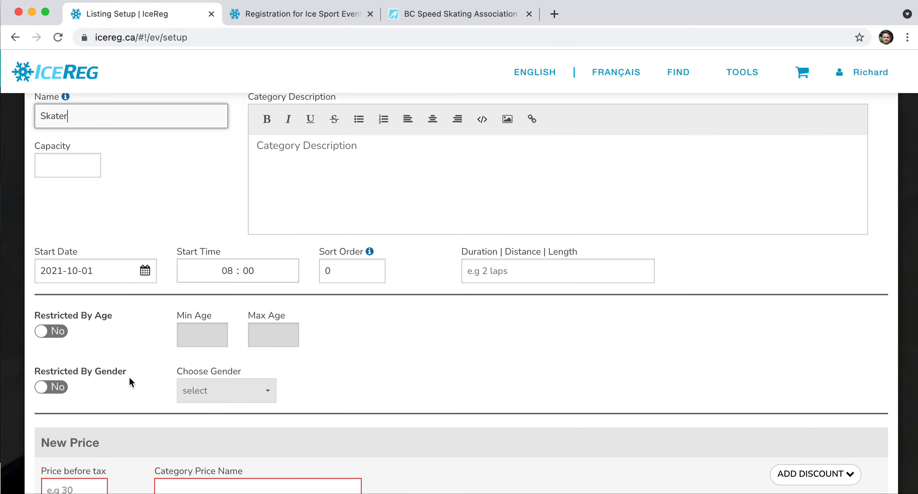
pyautogui.scroll(-5, 129, 376)
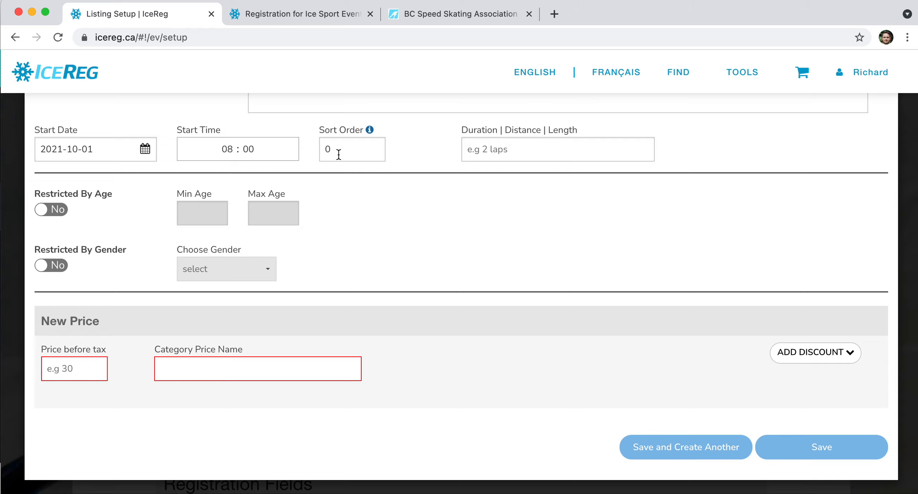
pyautogui.click(85, 369)
pyautogui.write('30')
pyautogui.click(385, 370)
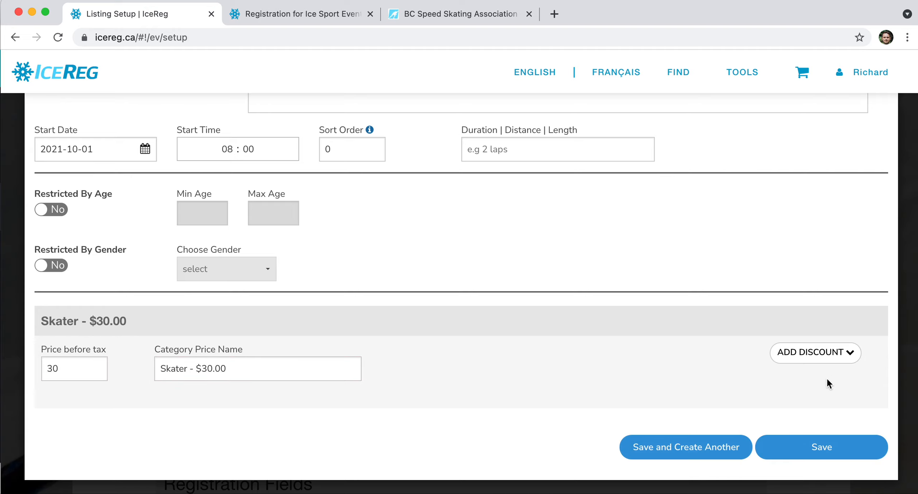
pyautogui.click(827, 361)
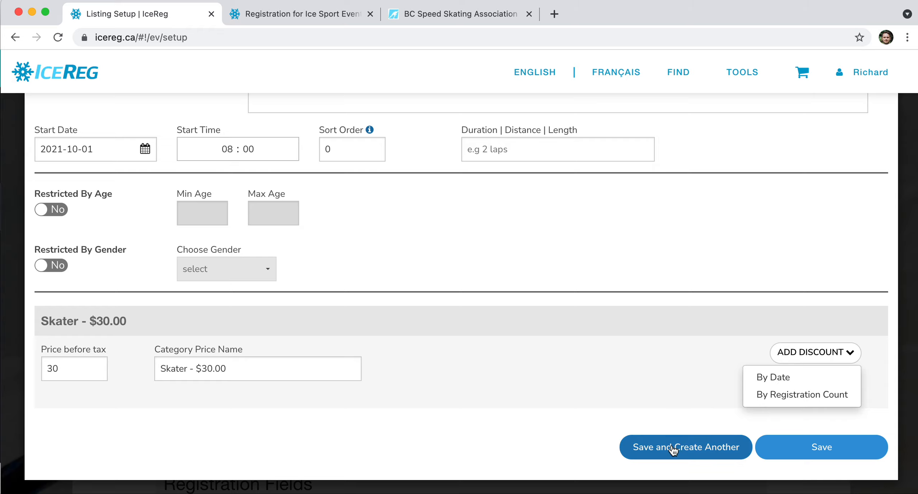
pyautogui.click(791, 451)
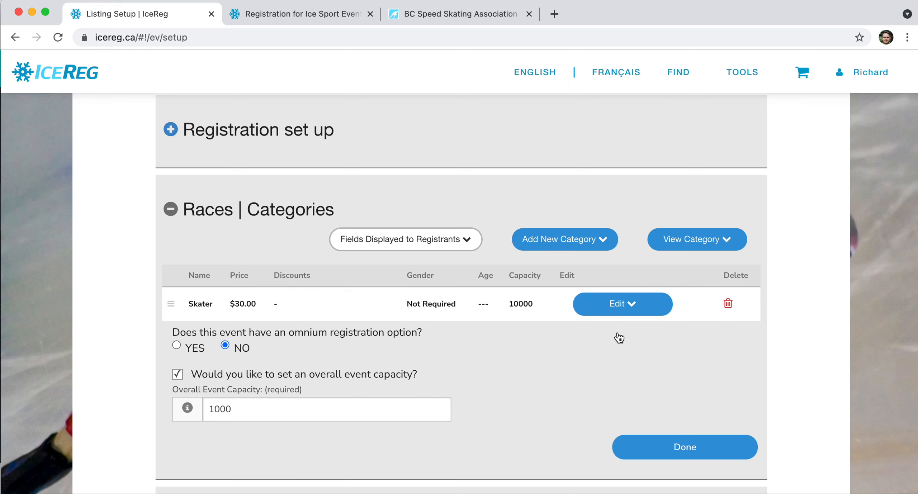
# Complete the races and categories section, keeping the omnium option at No and the overall event capacity at 1000
pyautogui.scroll(-1, 590, 370)
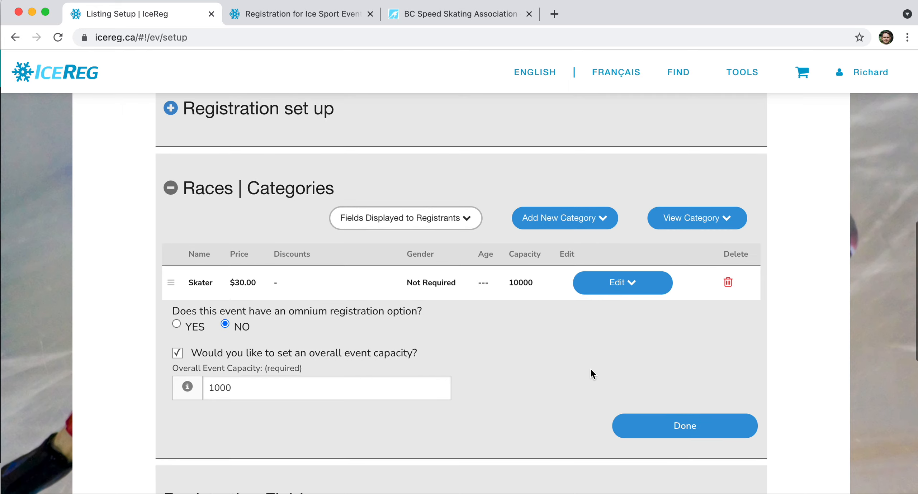
pyautogui.scroll(-1, 494, 388)
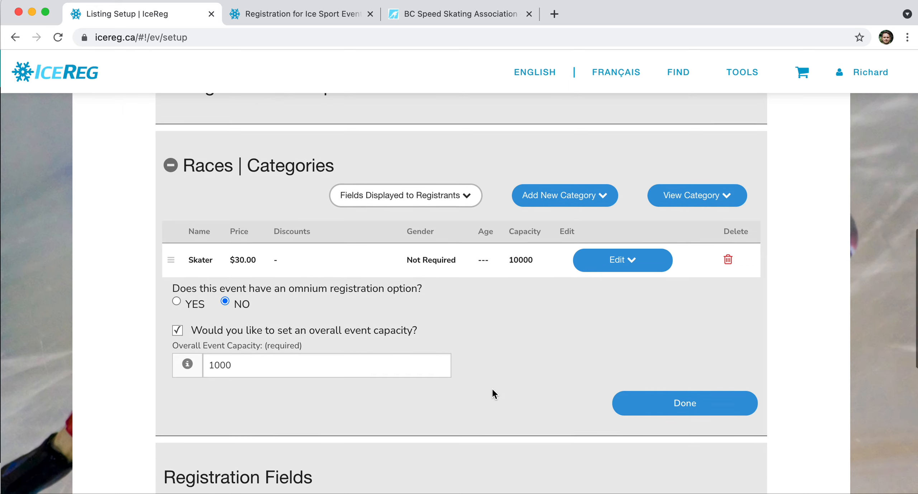
pyautogui.click(652, 397)
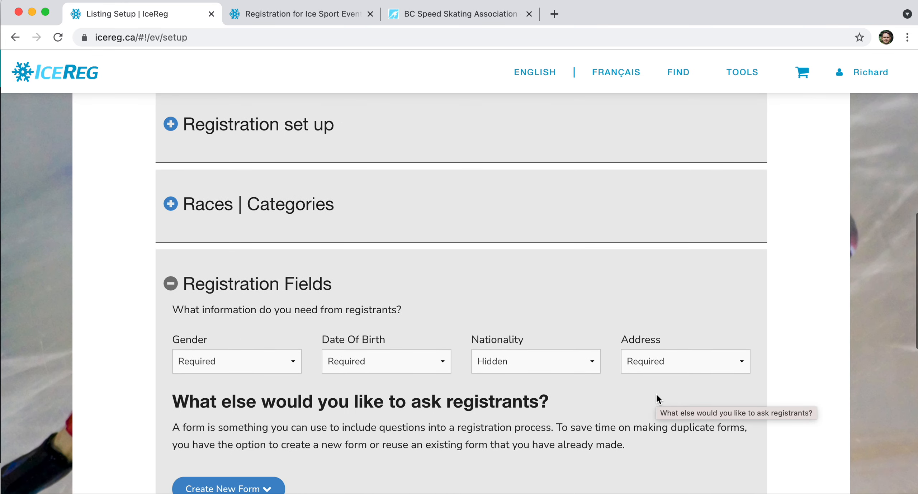
# Keep Nationality hidden from registrants and complete the registration fields section without assigning a form
pyautogui.scroll(-2, 656, 394)
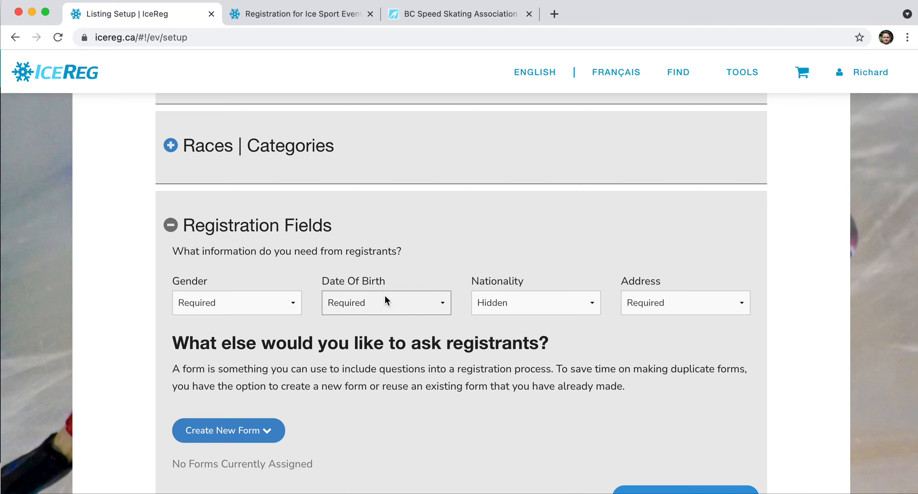
pyautogui.click(562, 306)
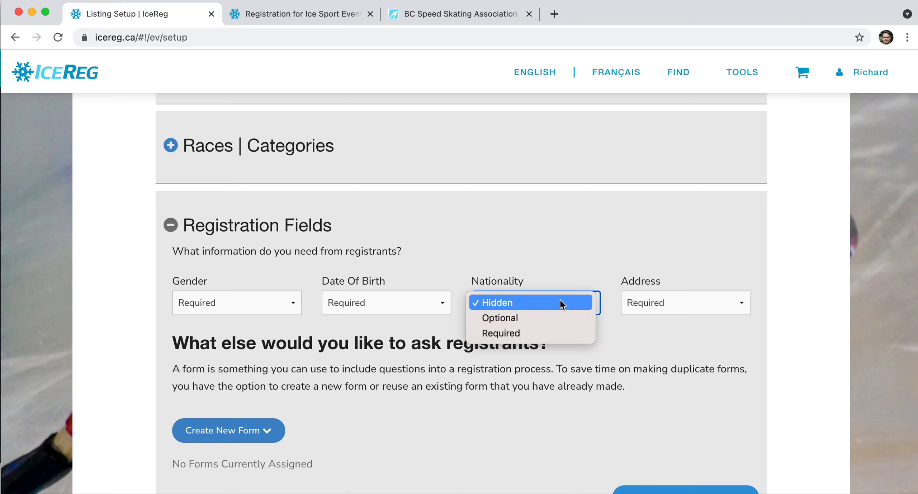
pyautogui.click(337, 420)
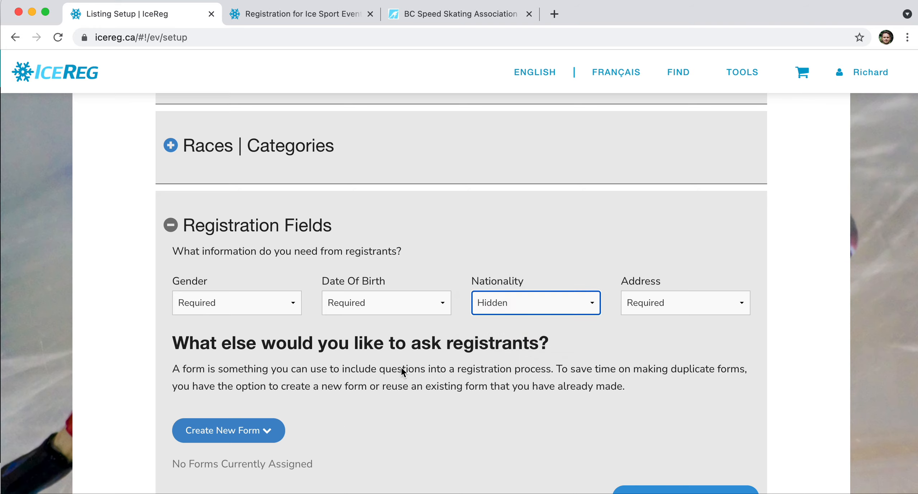
pyautogui.scroll(-2, 403, 372)
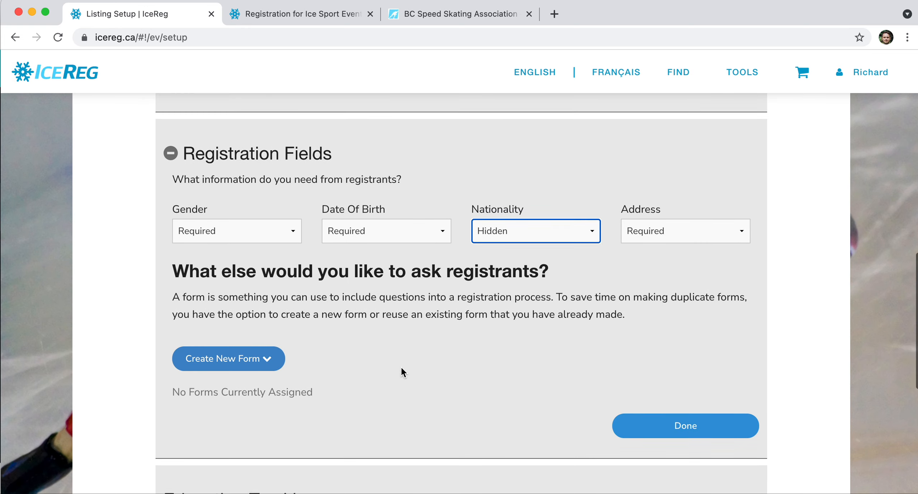
pyautogui.scroll(-2, 531, 355)
pyautogui.click(622, 380)
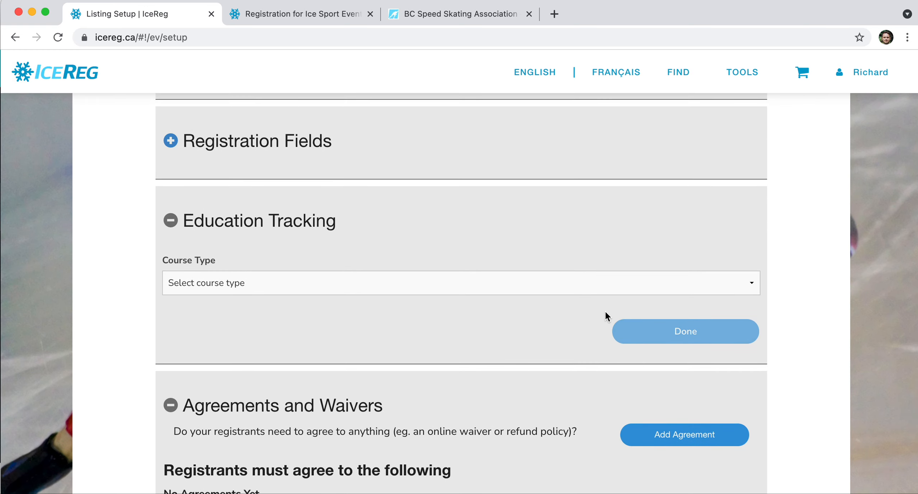
# Leave education tracking unset and add an agreement titled "Waiver Test" of the type Waiver/Agreement
pyautogui.scroll(1, 606, 315)
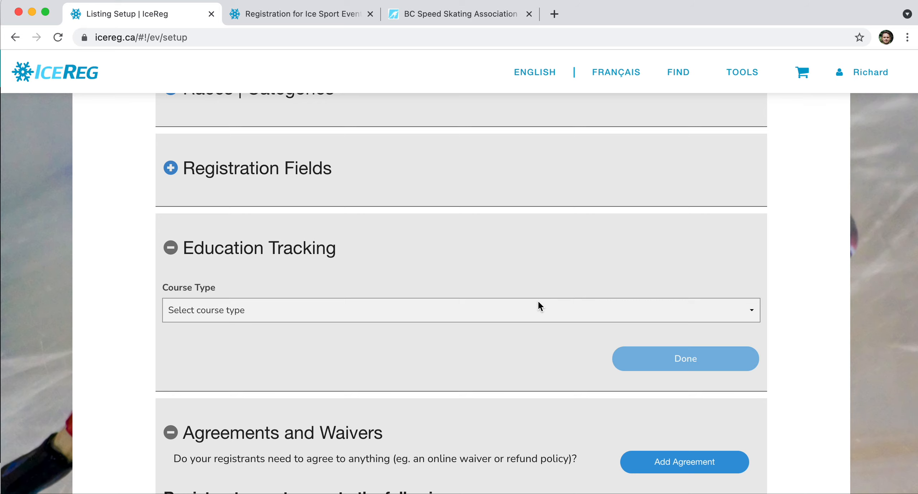
pyautogui.scroll(-3, 536, 281)
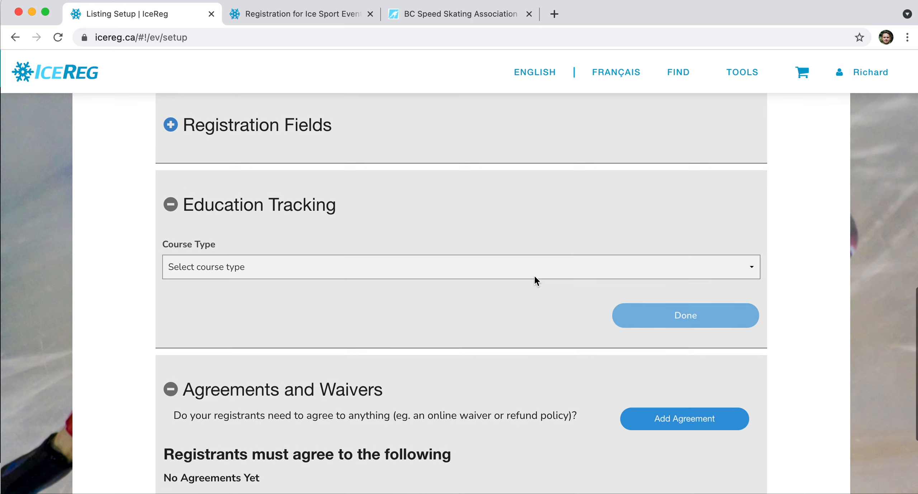
pyautogui.scroll(-1, 528, 236)
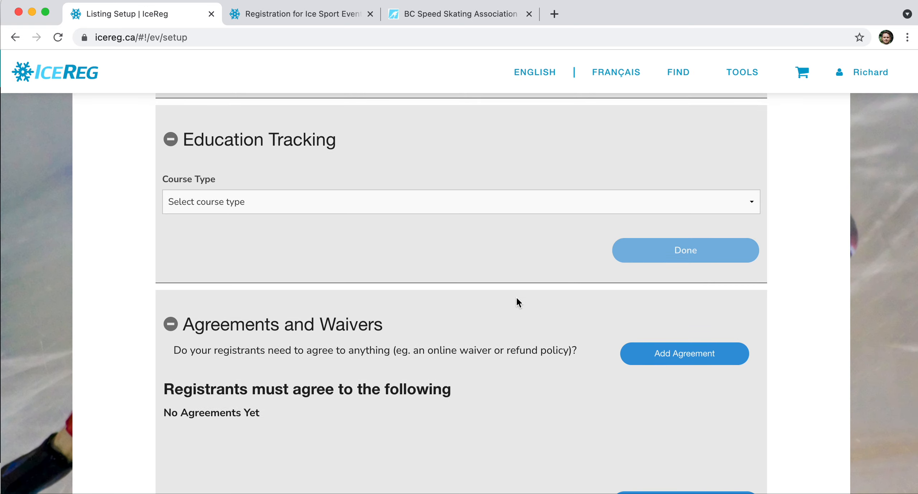
pyautogui.scroll(-3, 518, 302)
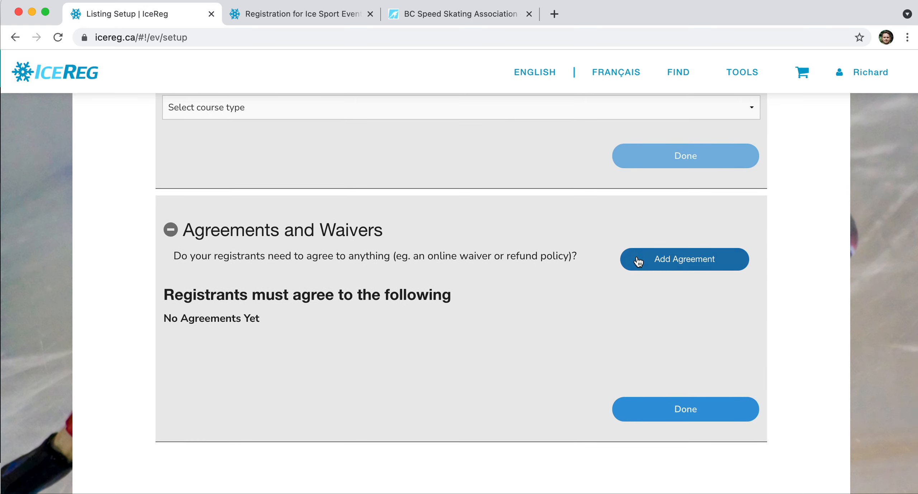
pyautogui.click(641, 263)
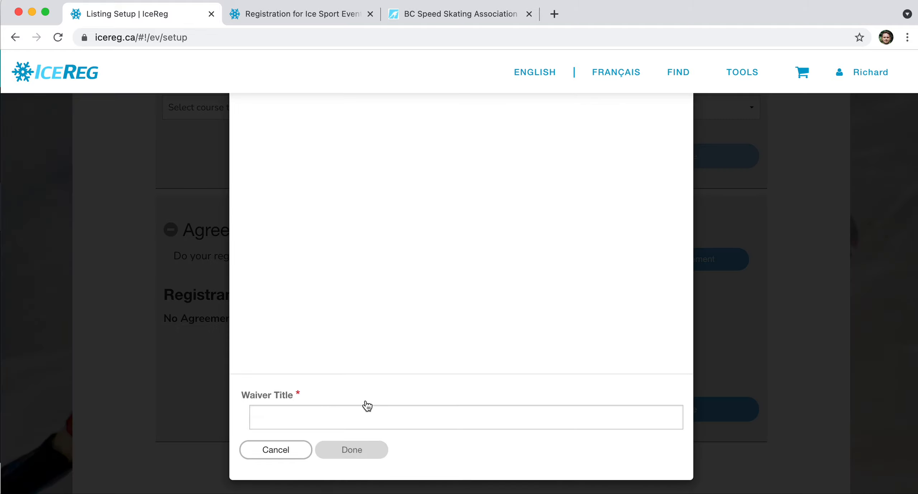
pyautogui.click(335, 413)
pyautogui.click(339, 388)
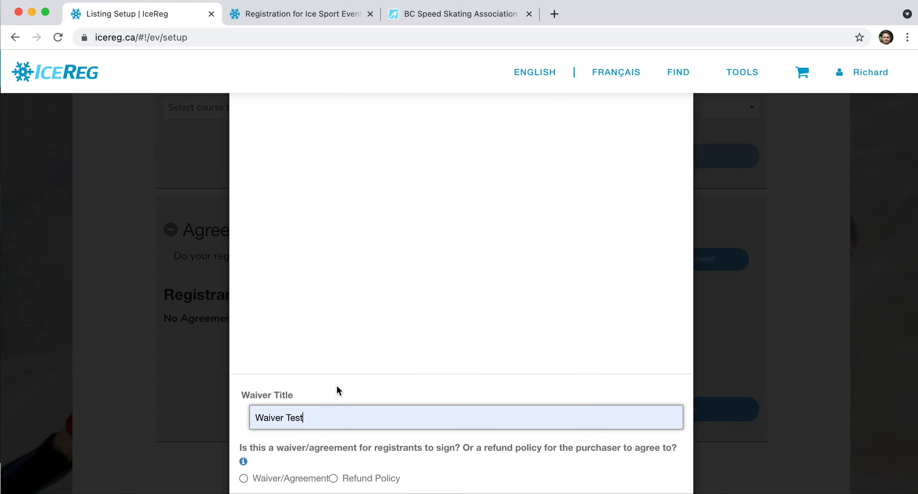
pyautogui.scroll(-2, 337, 388)
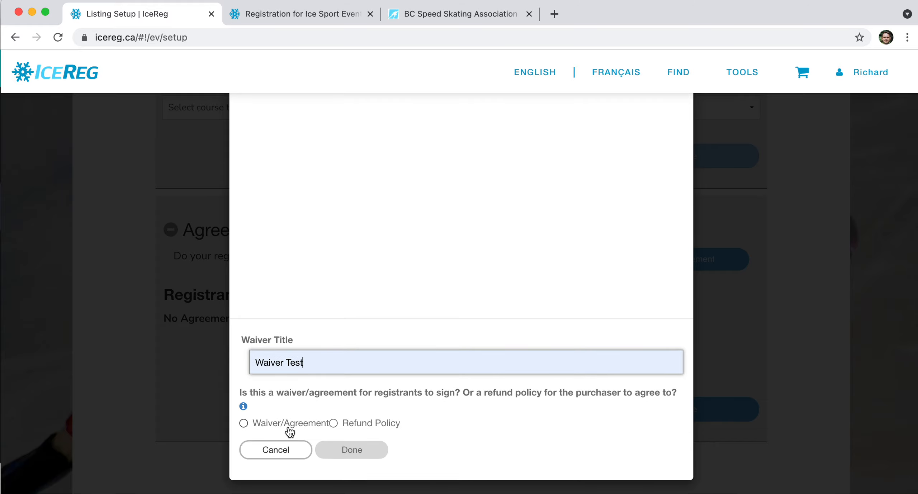
pyautogui.click(289, 430)
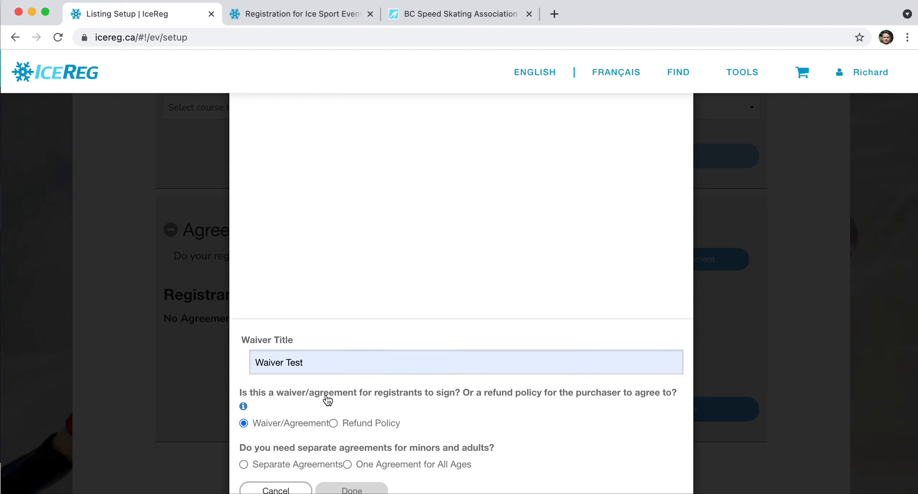
# Choose separate agreements for minors and adults, keep the age of consent at 19, and create the waiver
pyautogui.scroll(-2, 327, 400)
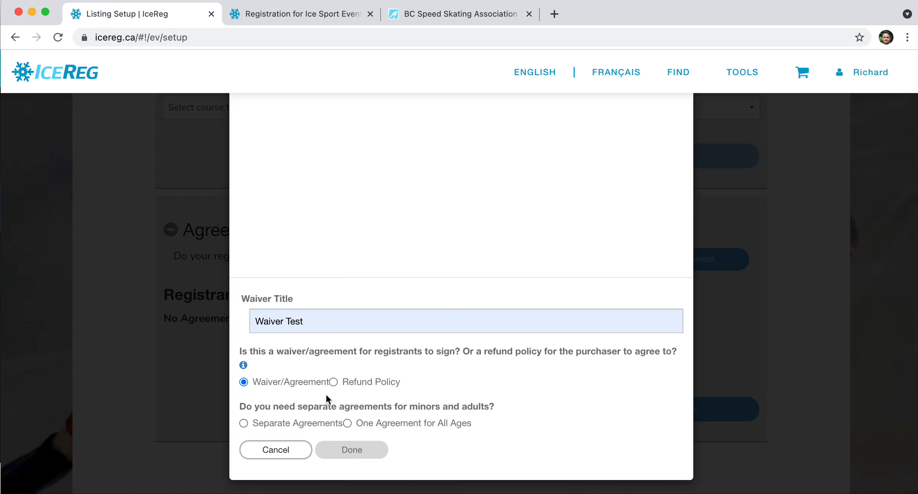
pyautogui.click(303, 424)
pyautogui.scroll(-3, 305, 424)
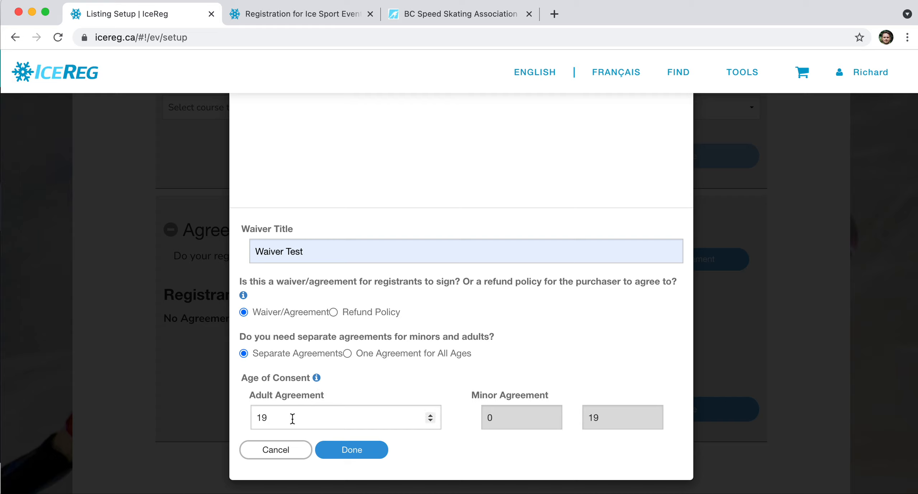
pyautogui.click(334, 454)
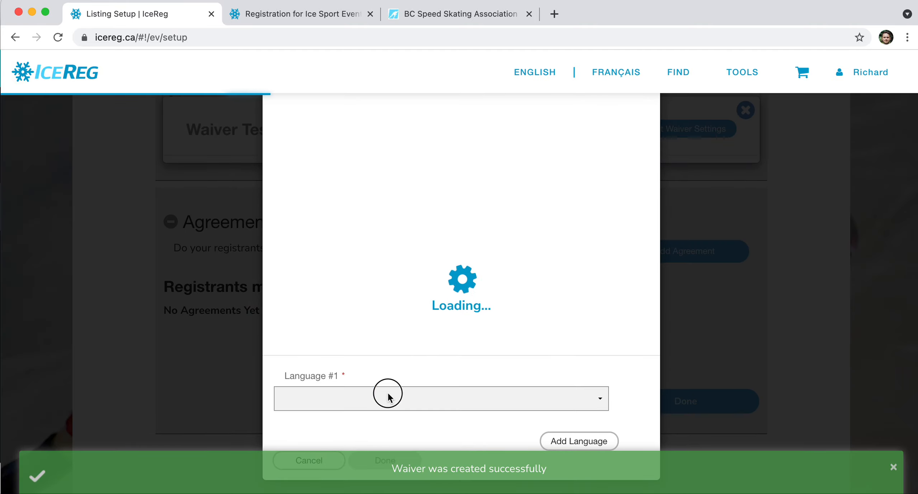
# Set the waiver's first language to English and confirm the language selection
pyautogui.click(383, 402)
pyautogui.click(376, 416)
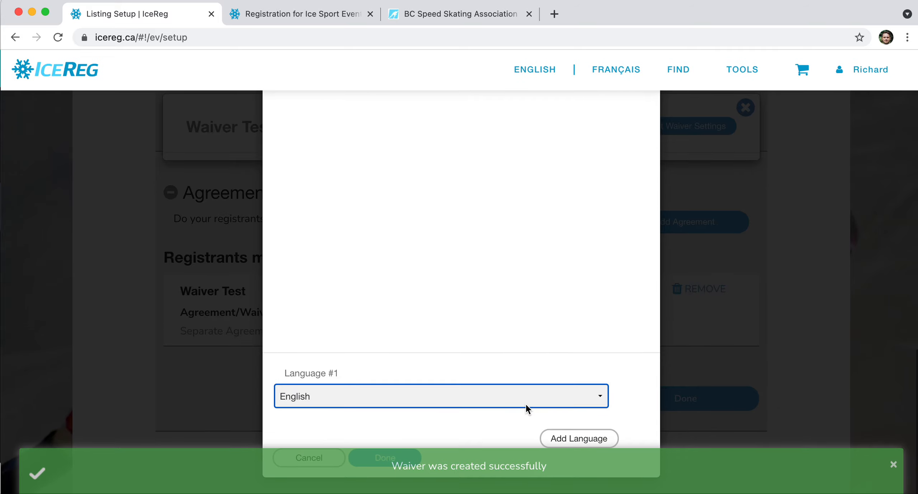
pyautogui.click(394, 463)
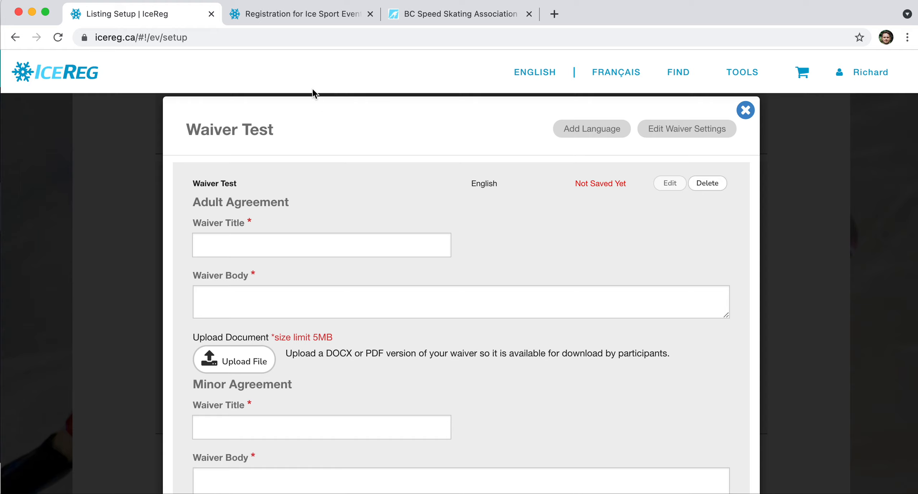
# Switch to the BC Speed Skating website and go to the Competition section of its Resources page
pyautogui.click(455, 15)
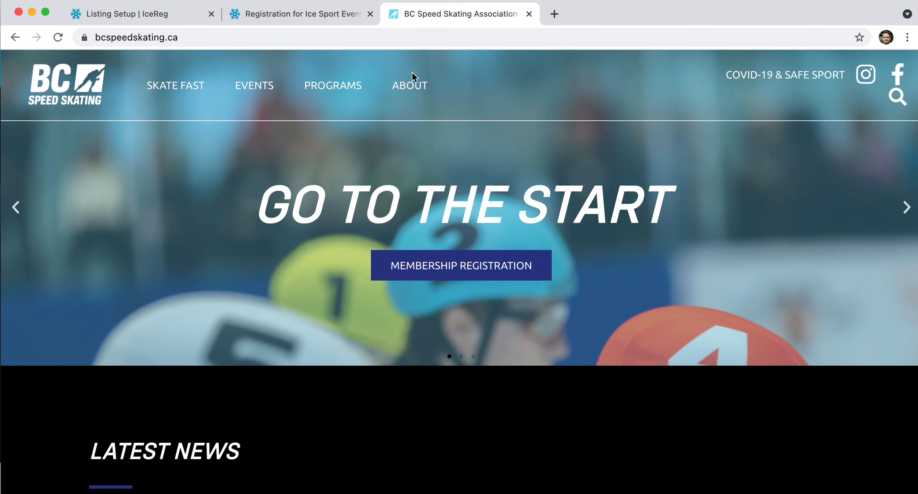
pyautogui.moveTo(401, 94)
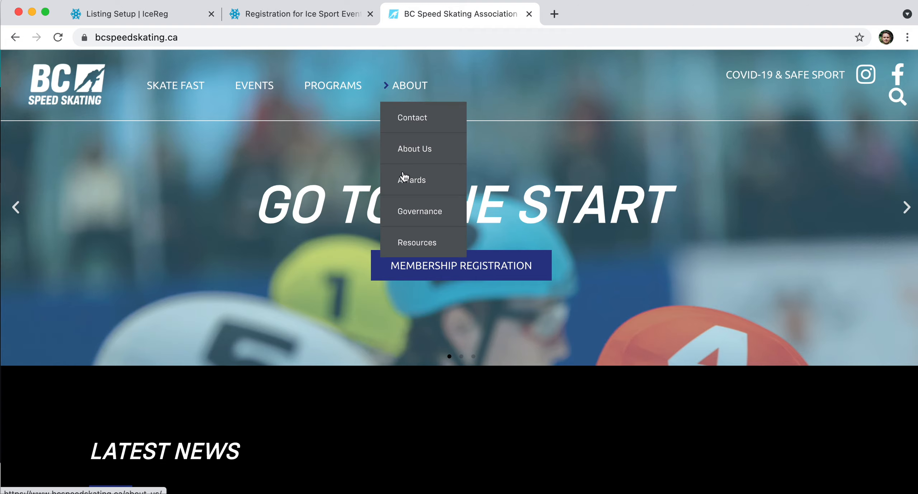
pyautogui.click(419, 238)
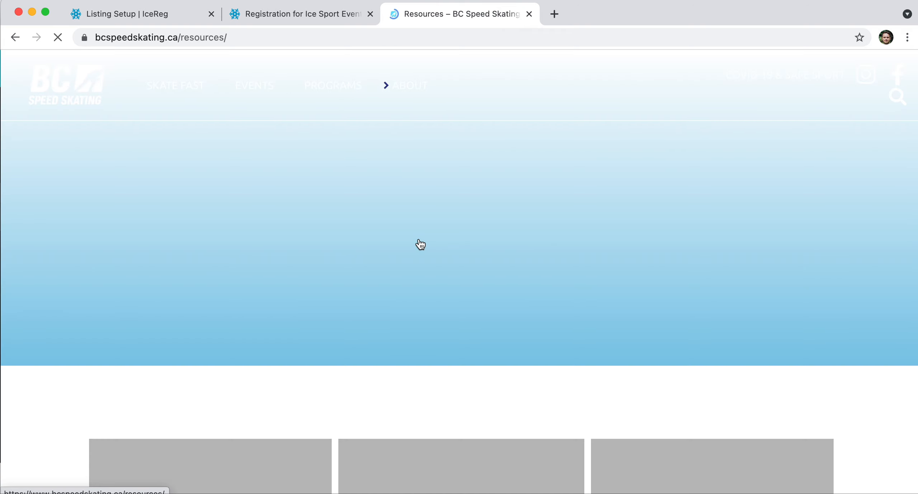
pyautogui.scroll(-1, 420, 244)
pyautogui.scroll(-7, 420, 244)
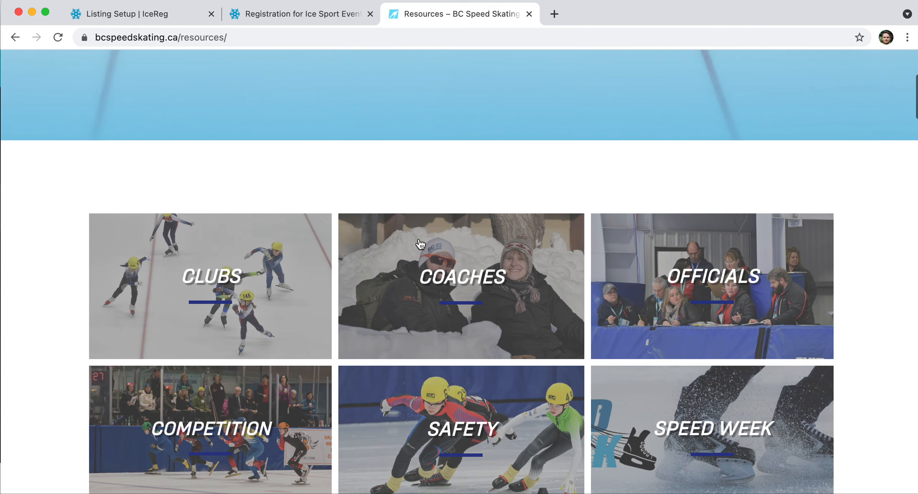
pyautogui.click(229, 393)
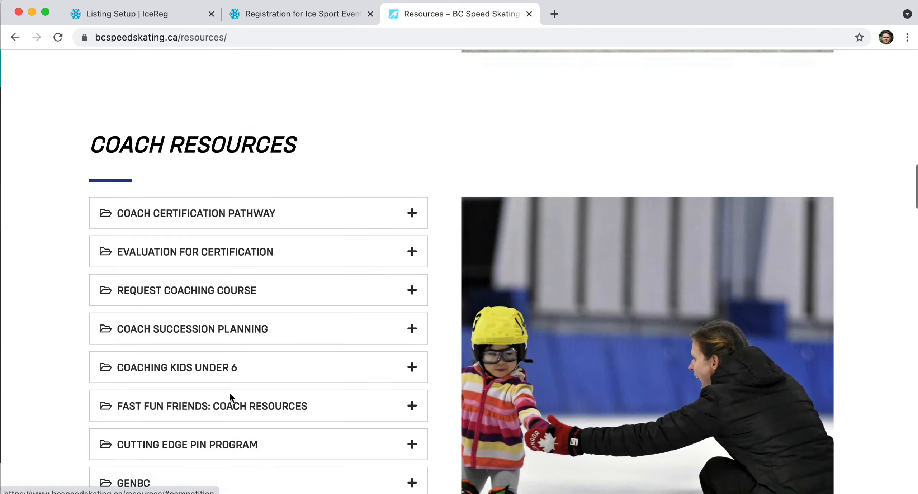
# Expand the Waivers section of the competition resources to find the minor and adult agreements for 2021-2022
pyautogui.scroll(-3, 229, 343)
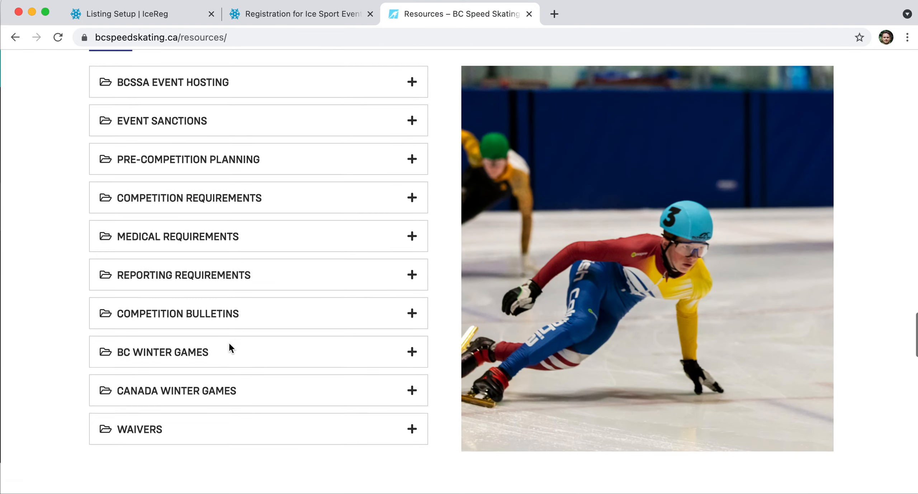
pyautogui.scroll(1, 229, 343)
pyautogui.scroll(2, 229, 348)
pyautogui.scroll(-1, 230, 348)
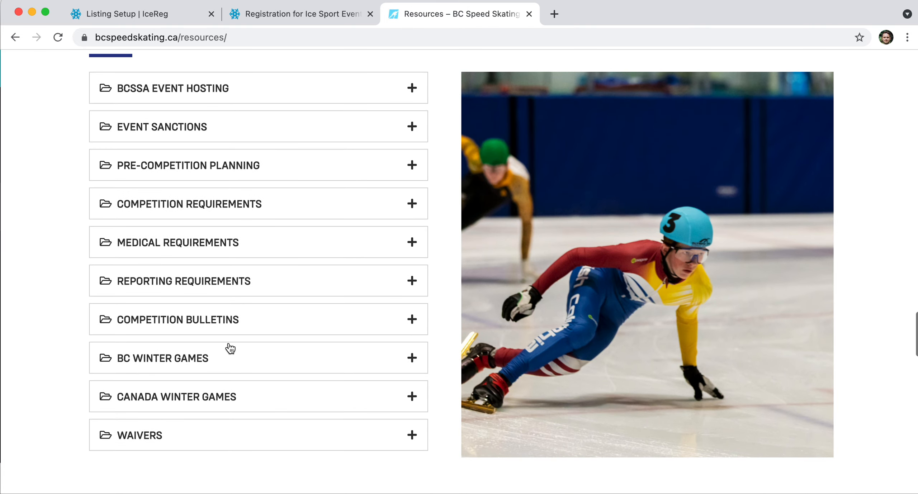
pyautogui.click(152, 436)
pyautogui.scroll(-1, 186, 403)
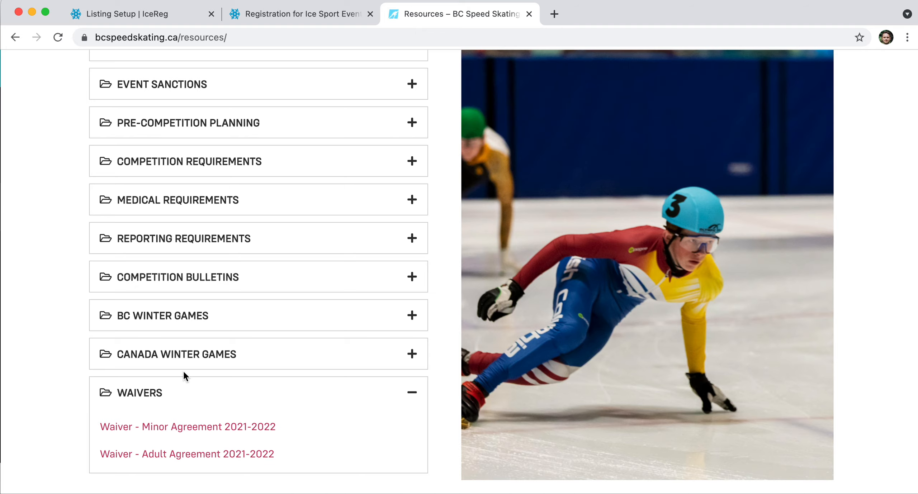
pyautogui.scroll(-1, 184, 373)
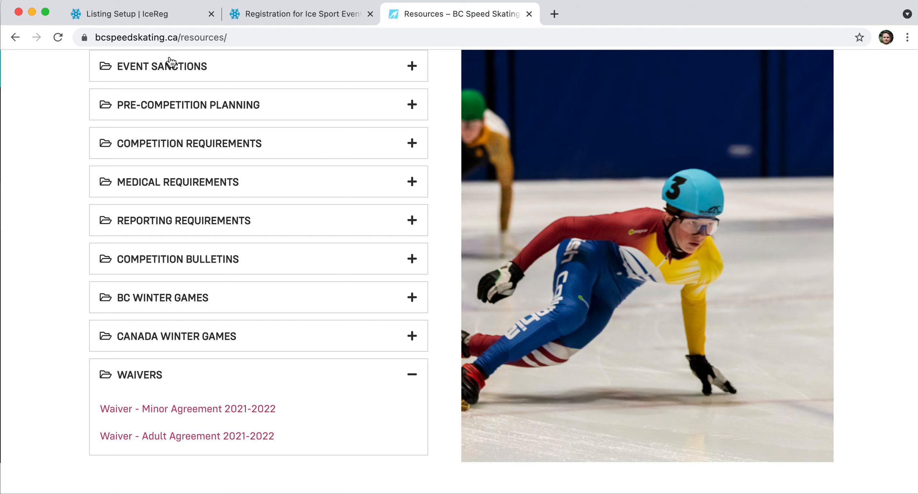
# Return to the IceReg listing setup and examine the adult and minor agreement fields of Waiver Test
pyautogui.click(179, 23)
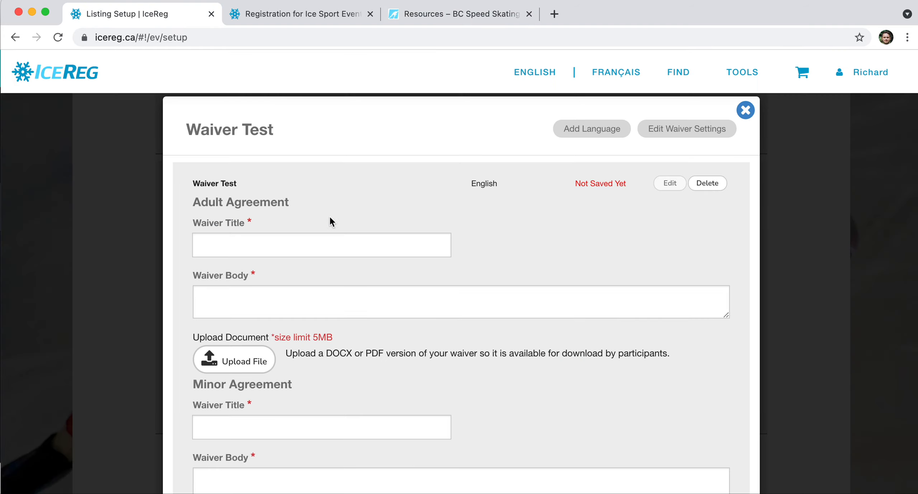
pyautogui.scroll(-2, 338, 233)
pyautogui.scroll(-5, 334, 332)
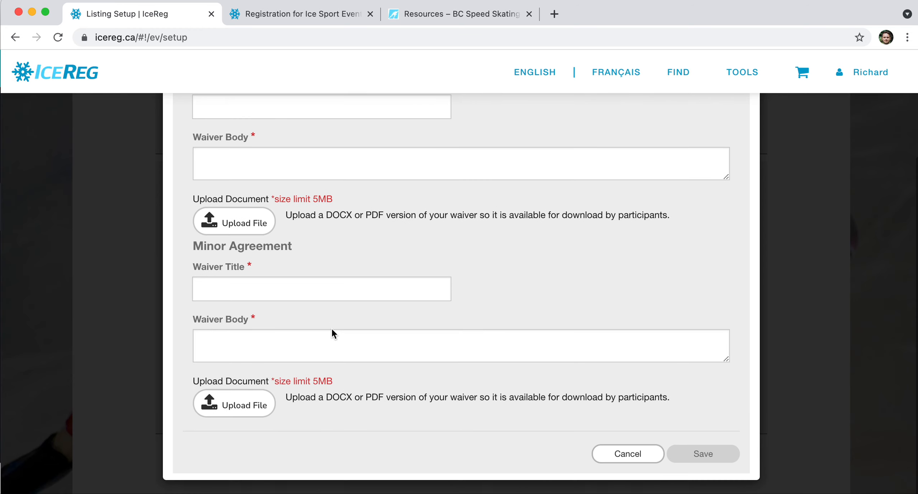
pyautogui.scroll(7, 525, 405)
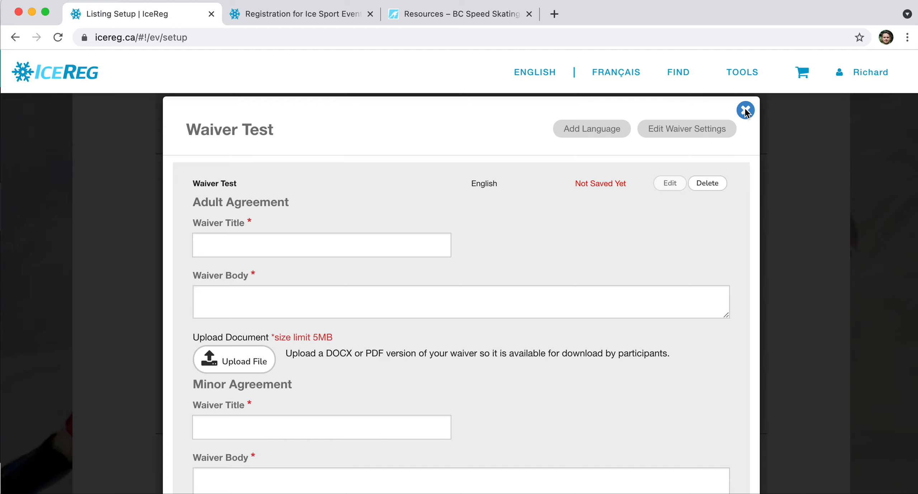
# Delete the unsaved English version of Waiver Test and remove the waiver from the listing's agreements
pyautogui.scroll(-2, 658, 162)
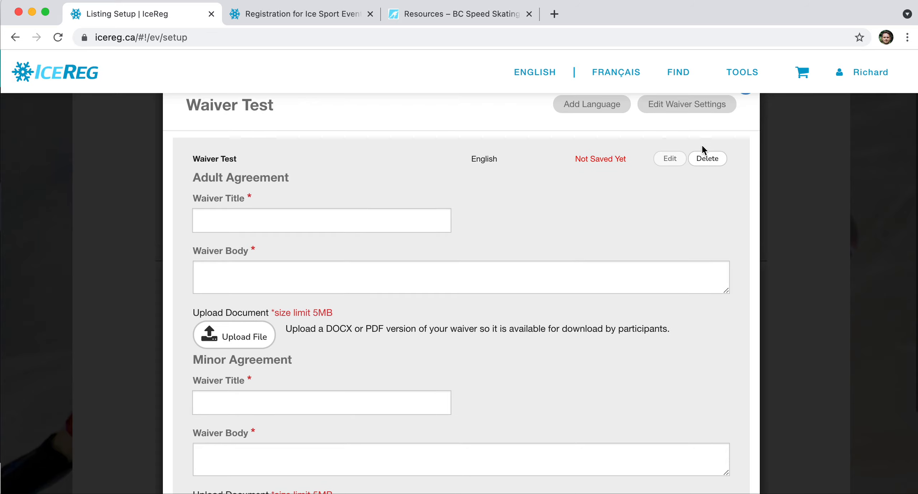
pyautogui.click(703, 157)
pyautogui.click(492, 217)
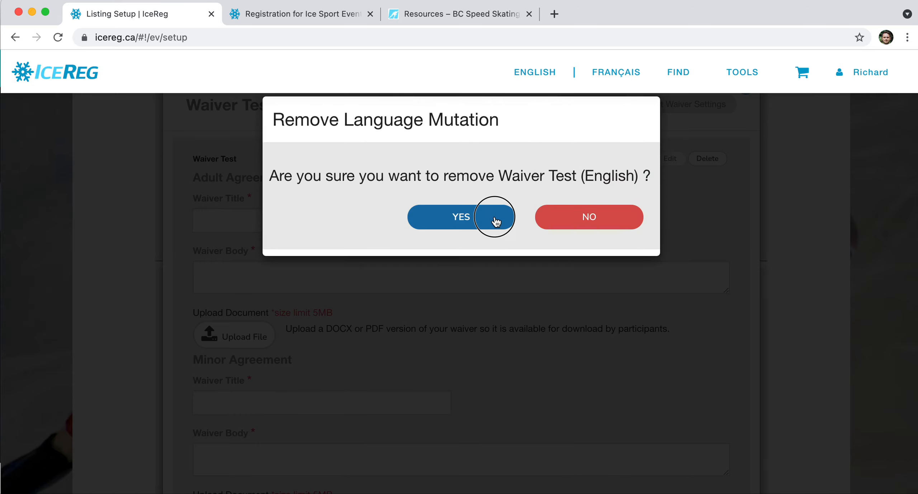
pyautogui.click(749, 111)
pyautogui.scroll(-3, 626, 222)
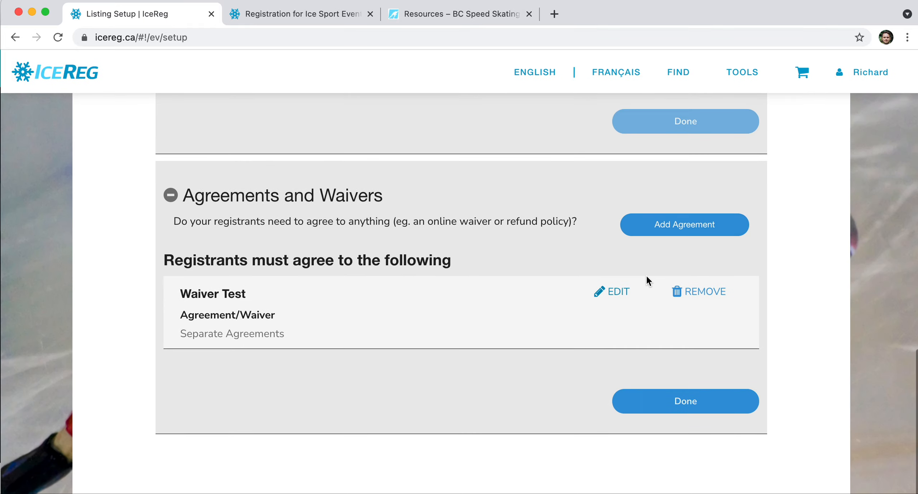
pyautogui.click(686, 292)
pyautogui.click(445, 223)
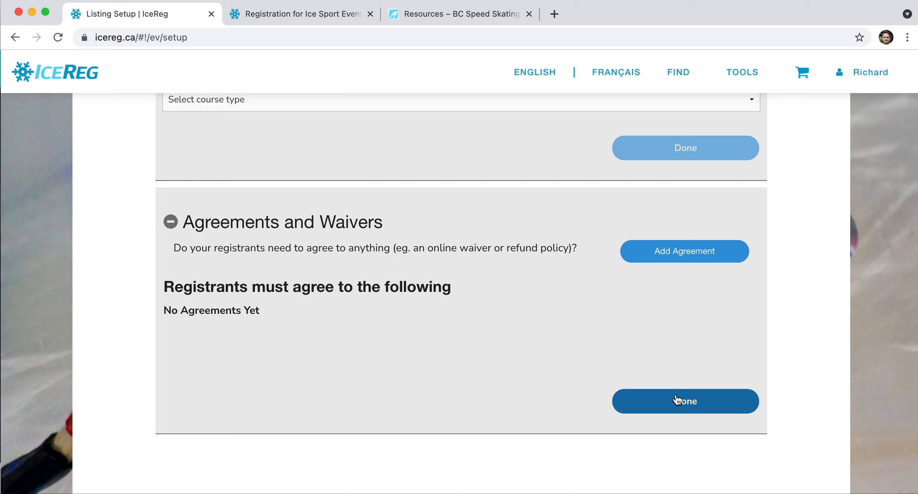
# Finish the Agreements and Waivers section and continue to the event's dashboard
pyautogui.click(678, 401)
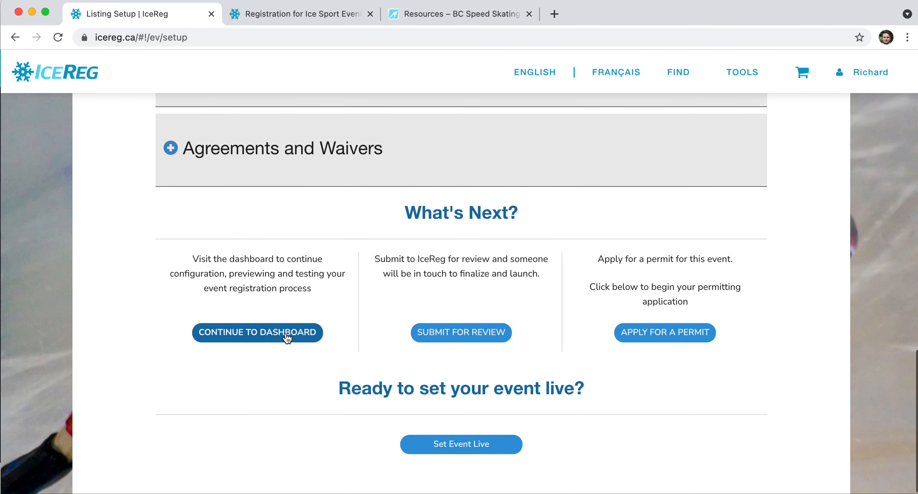
pyautogui.click(287, 337)
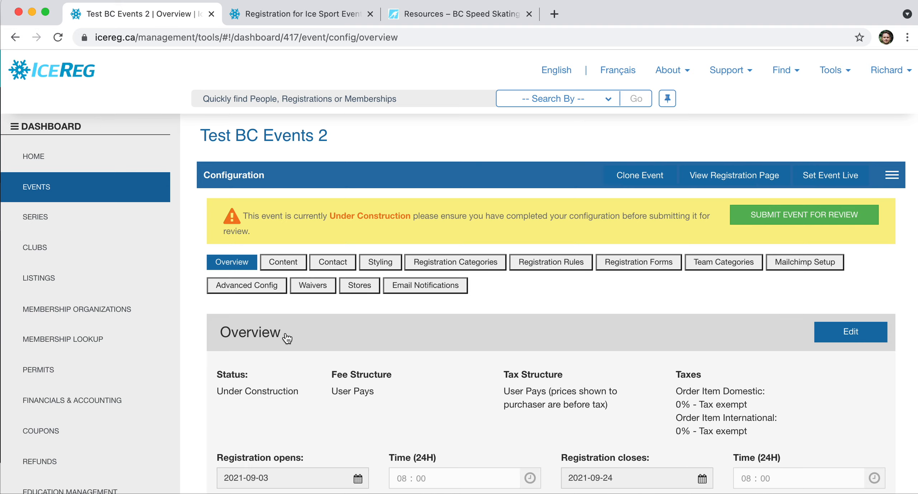
# Review the event's overview settings in edit mode, including dates, capacity and passphrase, and save them as they are
pyautogui.scroll(-5, 286, 297)
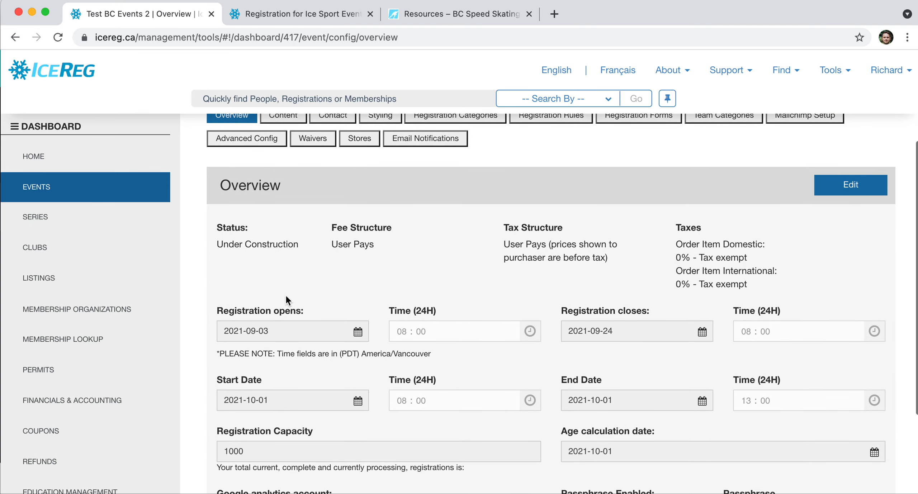
pyautogui.scroll(3, 285, 294)
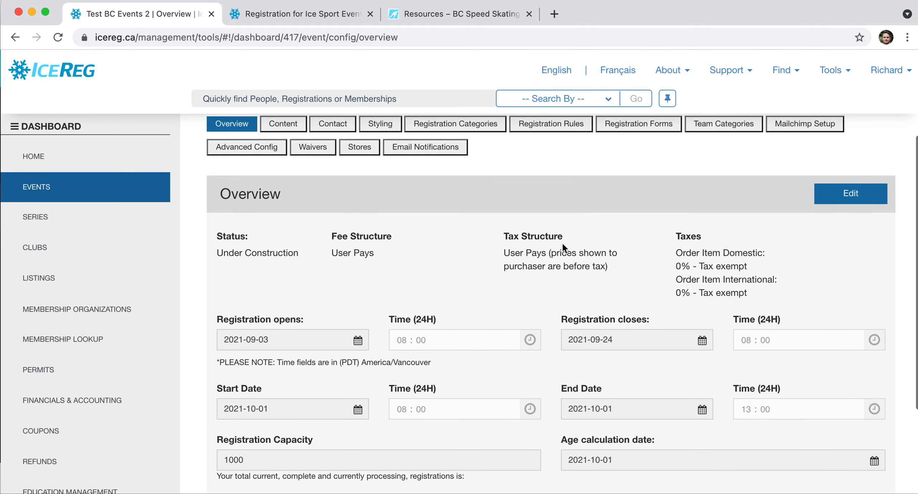
pyautogui.click(827, 193)
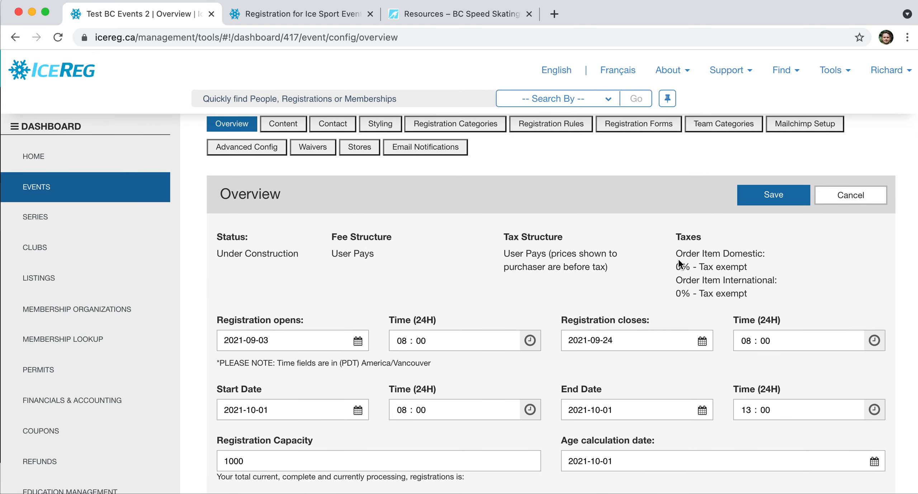
pyautogui.scroll(-3, 678, 263)
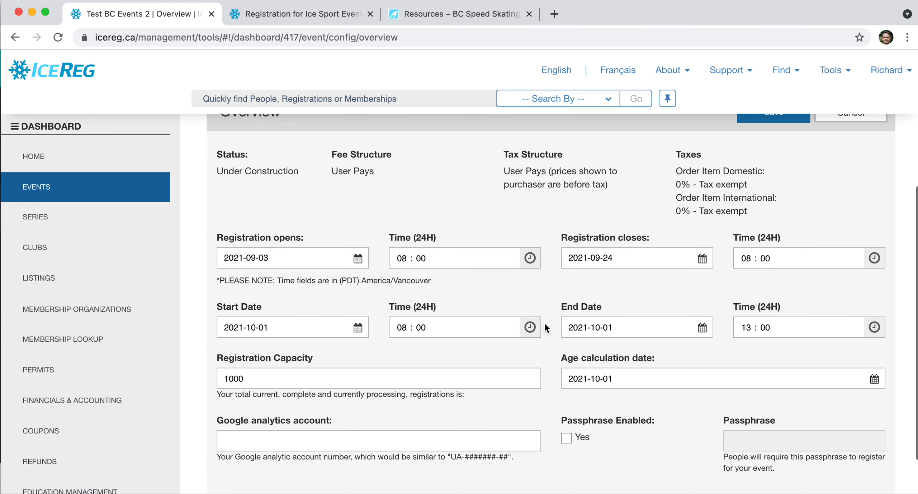
pyautogui.scroll(4, 543, 322)
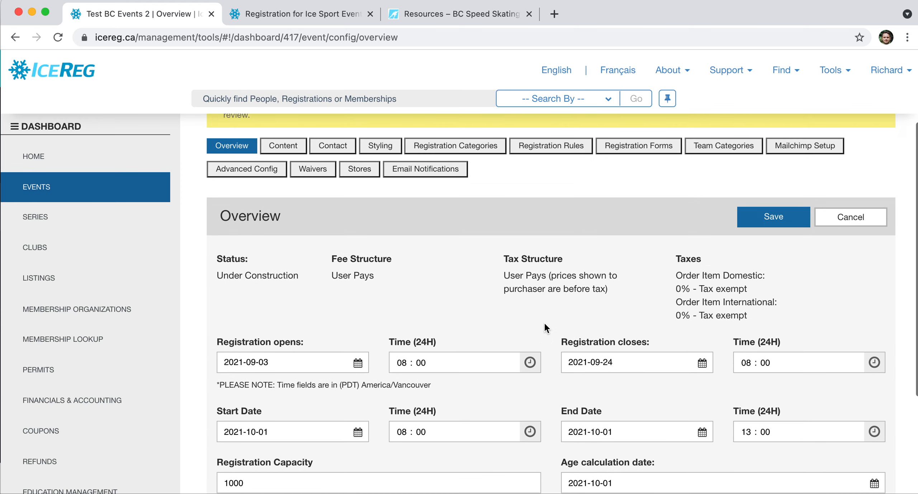
pyautogui.click(782, 218)
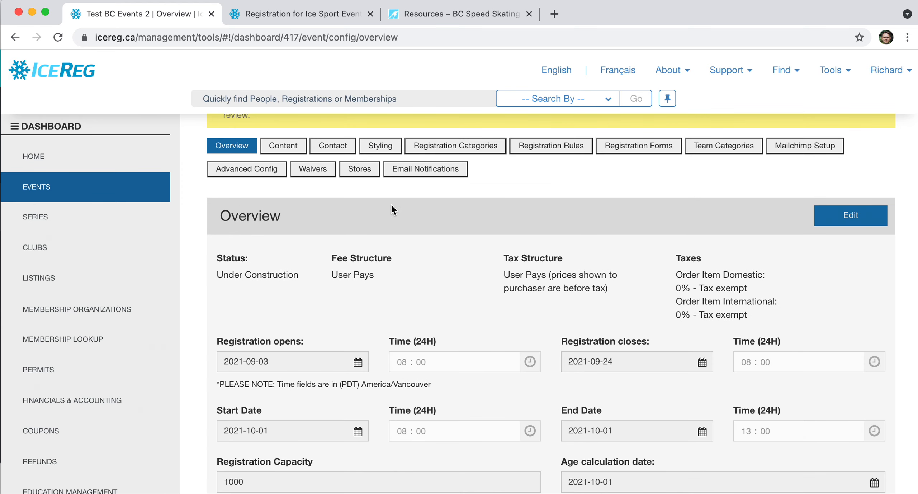
# Go to the event's content settings and open the English registration confirmation email body for editing
pyautogui.click(296, 147)
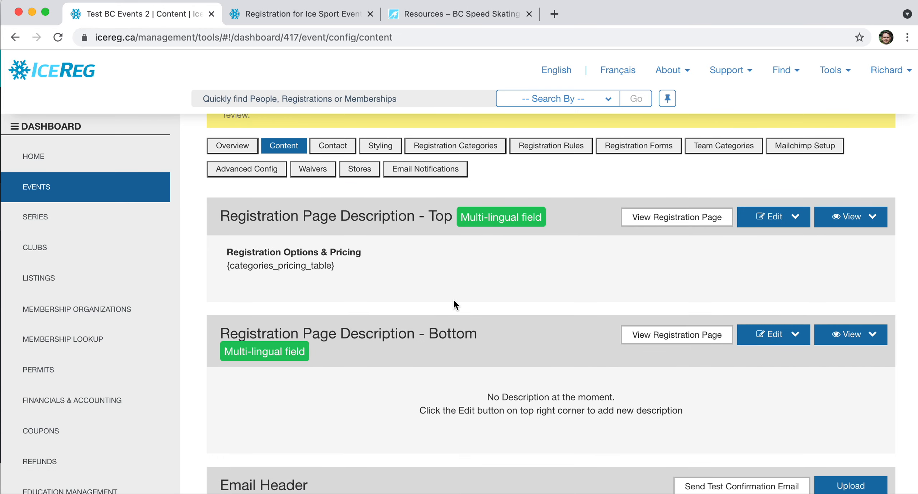
pyautogui.scroll(-7, 454, 303)
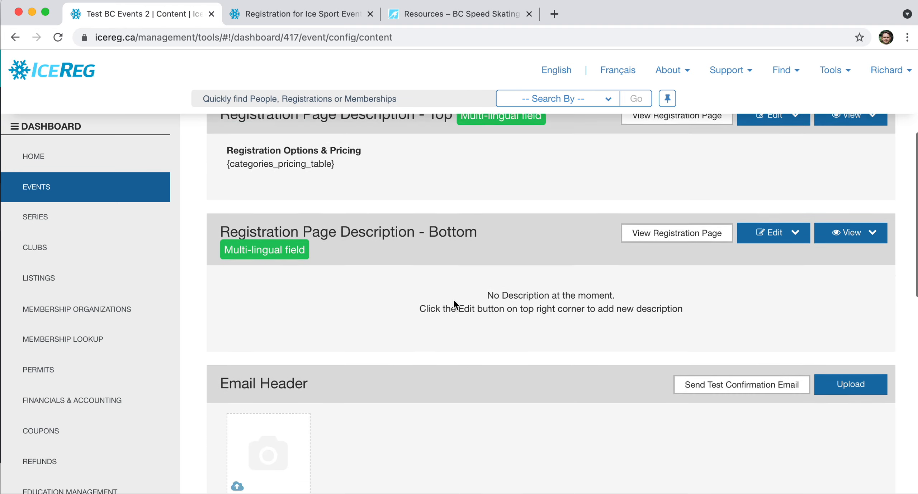
pyautogui.scroll(-2, 454, 304)
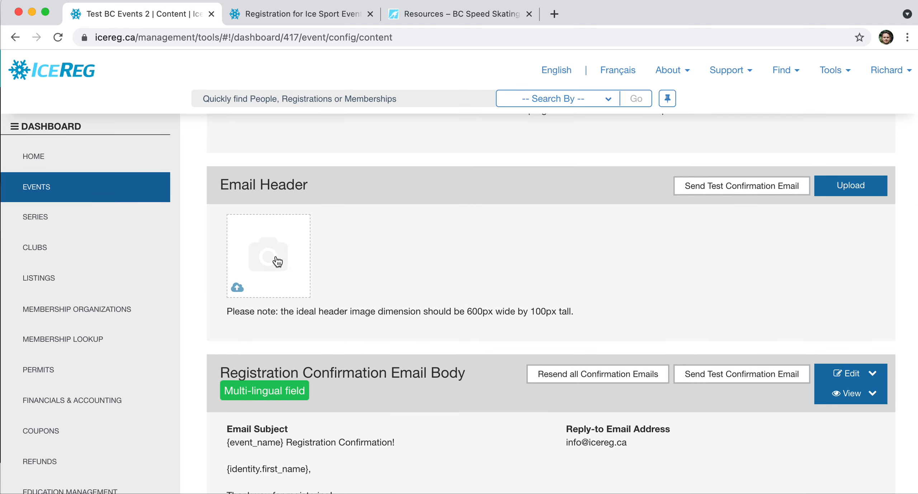
pyautogui.scroll(-2, 383, 279)
pyautogui.scroll(-2, 409, 280)
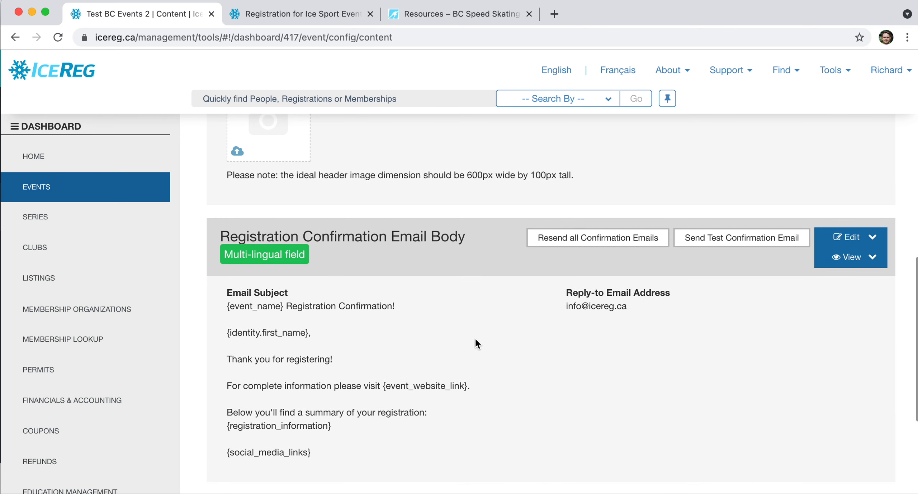
pyautogui.scroll(-1, 475, 338)
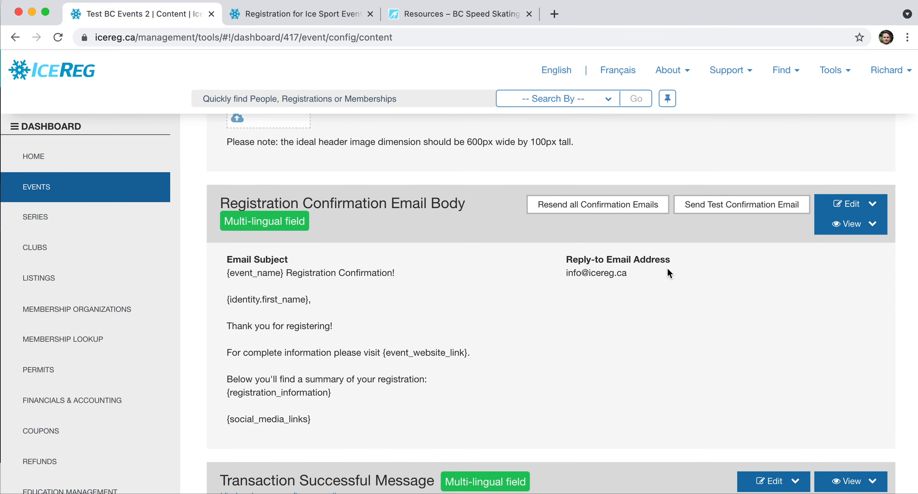
pyautogui.click(855, 207)
pyautogui.click(853, 228)
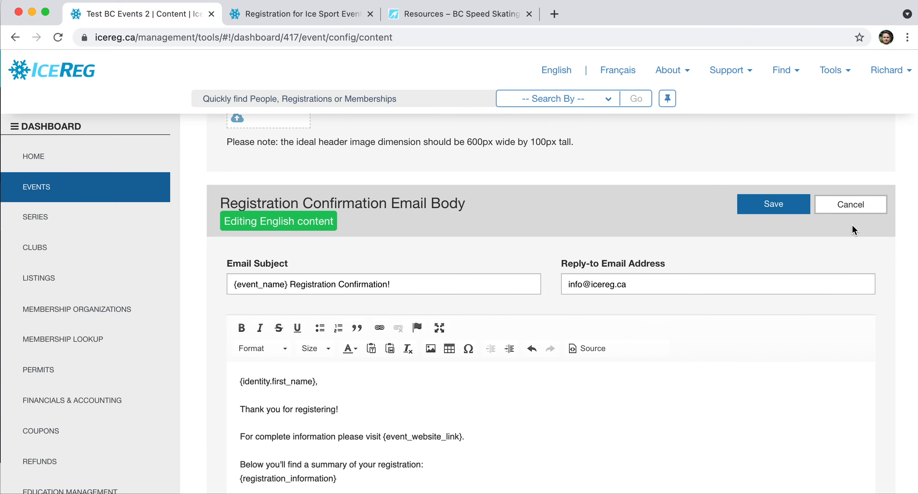
# Set the confirmation email's reply-to address to BC Speed Skating's info e-mail and save the content
pyautogui.doubleClick(603, 285)
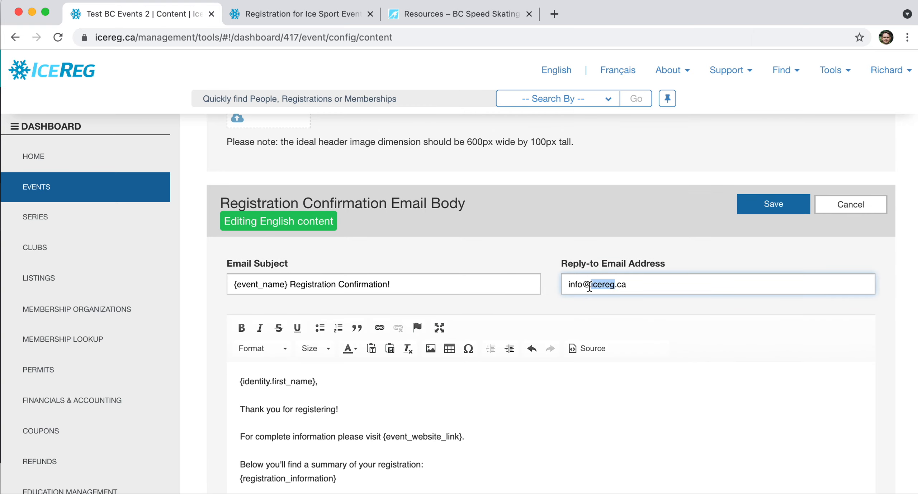
pyautogui.click(696, 286)
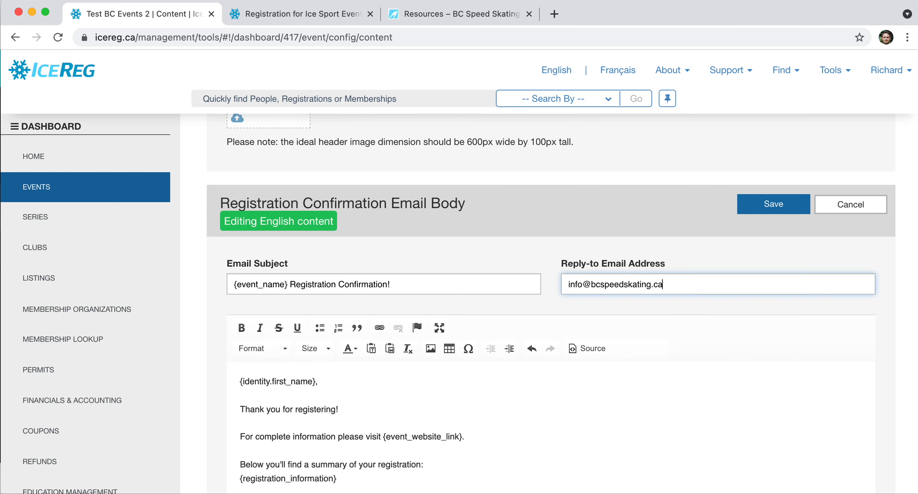
pyautogui.scroll(-5, 658, 313)
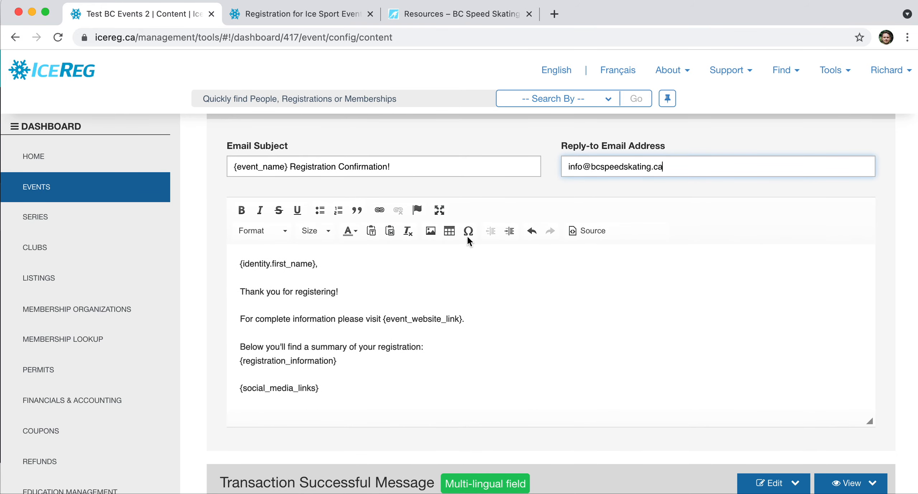
pyautogui.scroll(-7, 449, 330)
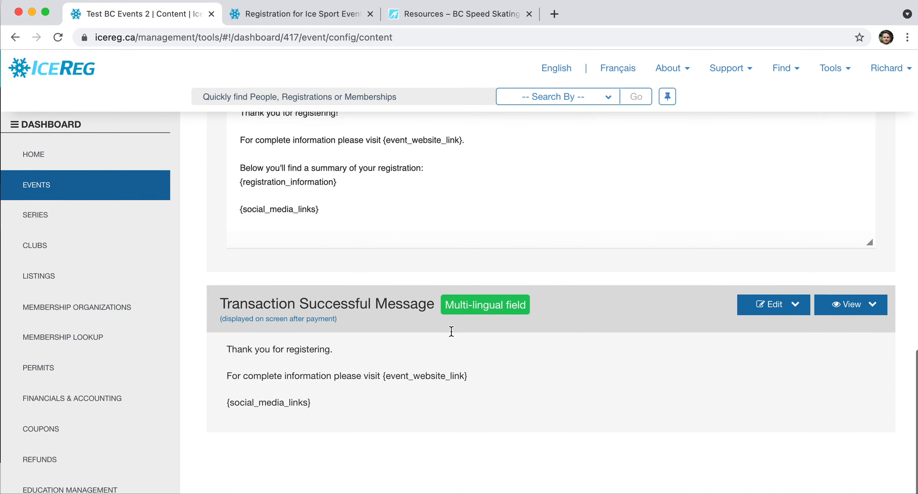
pyautogui.scroll(14, 451, 331)
pyautogui.click(771, 344)
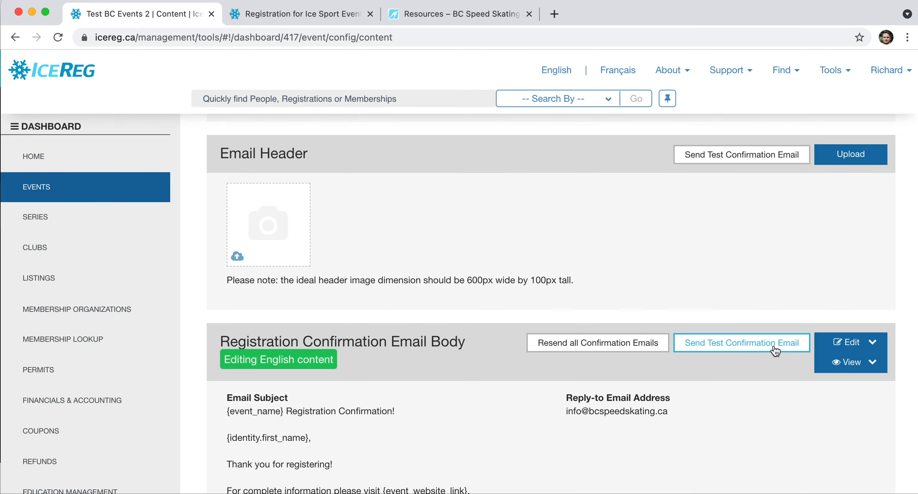
# Look through the event's contact and styling settings and go on to its registration categories
pyautogui.scroll(20, 774, 346)
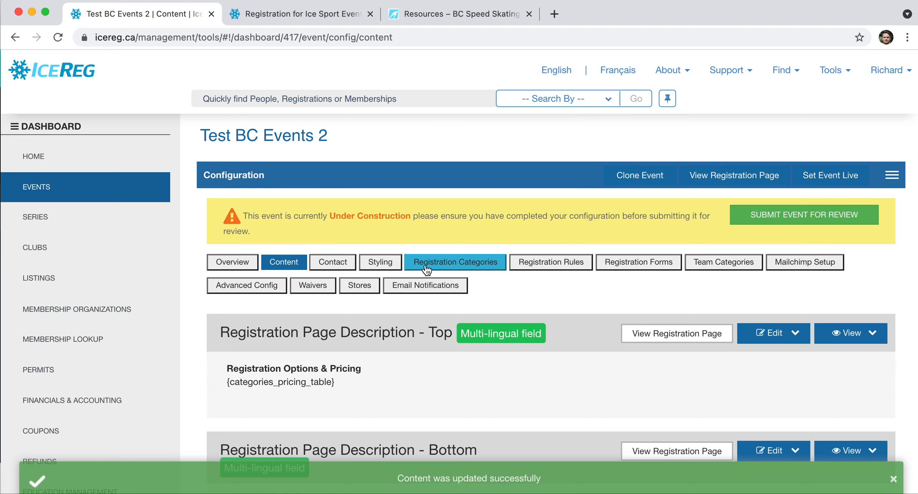
pyautogui.click(343, 272)
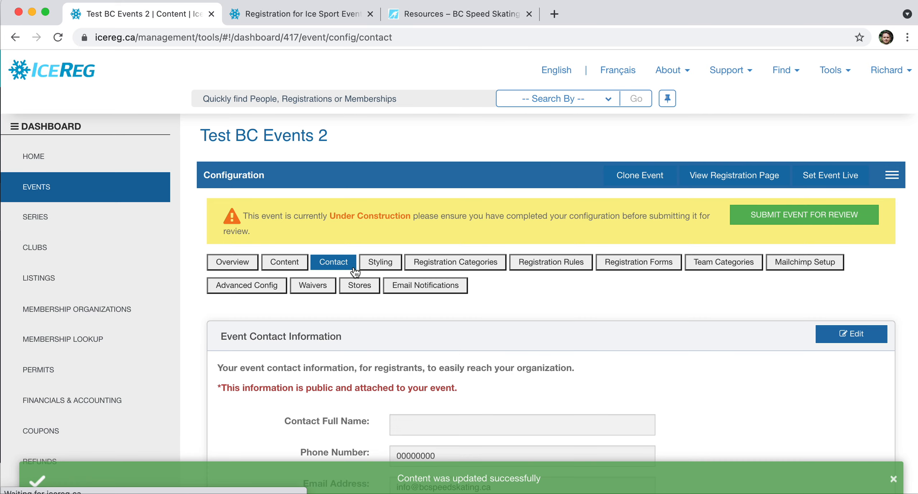
pyautogui.click(381, 264)
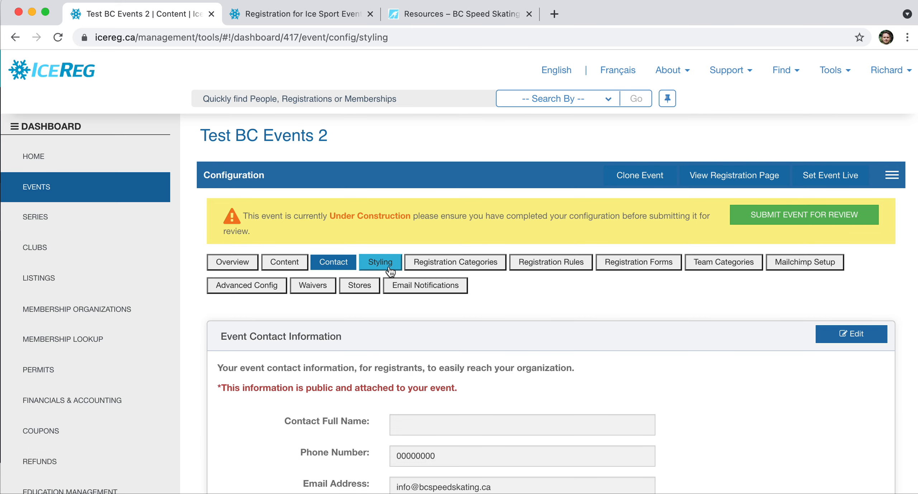
pyautogui.scroll(-3, 458, 286)
pyautogui.scroll(-2, 458, 286)
pyautogui.scroll(5, 458, 286)
pyautogui.scroll(1, 459, 288)
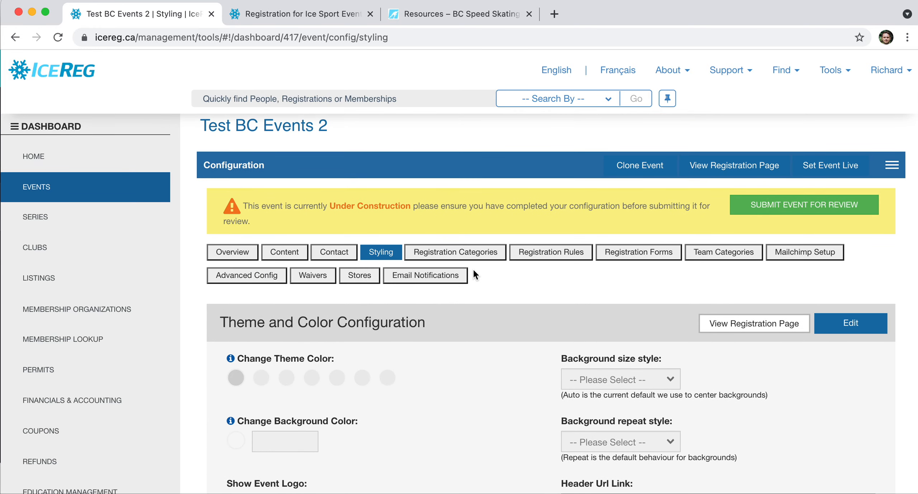
pyautogui.click(471, 253)
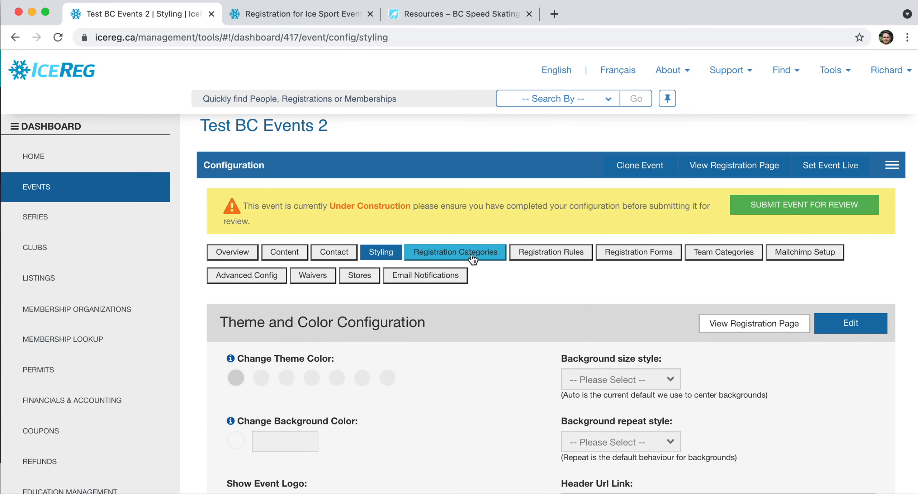
# Add a registration rule for all registrants that requires membership in British Columbia Speed Skating 2021/2022
pyautogui.scroll(-2, 472, 259)
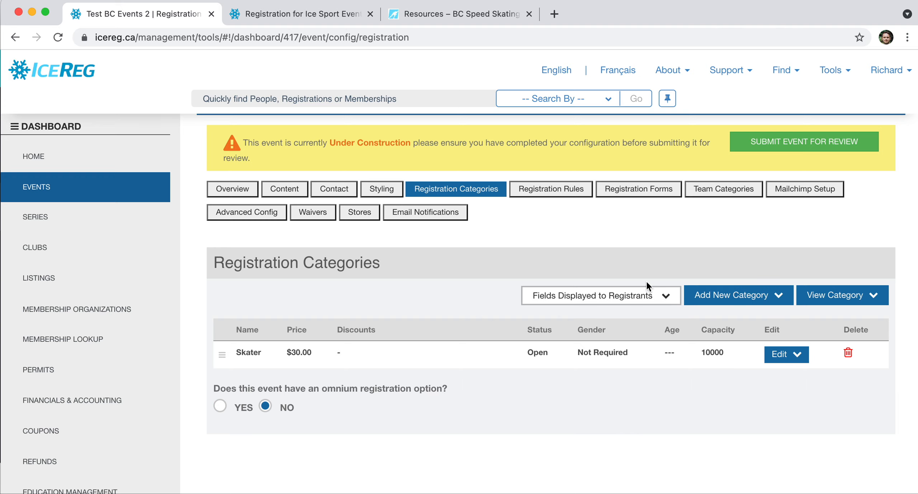
pyautogui.click(535, 189)
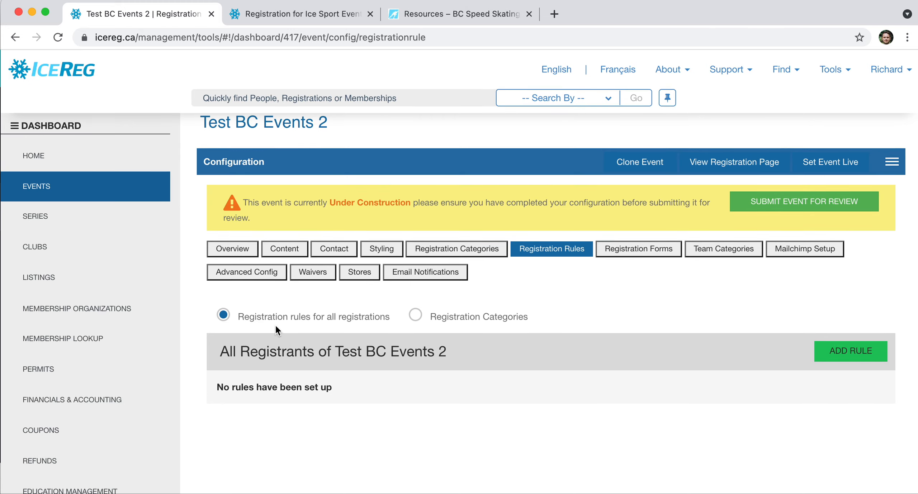
pyautogui.click(822, 355)
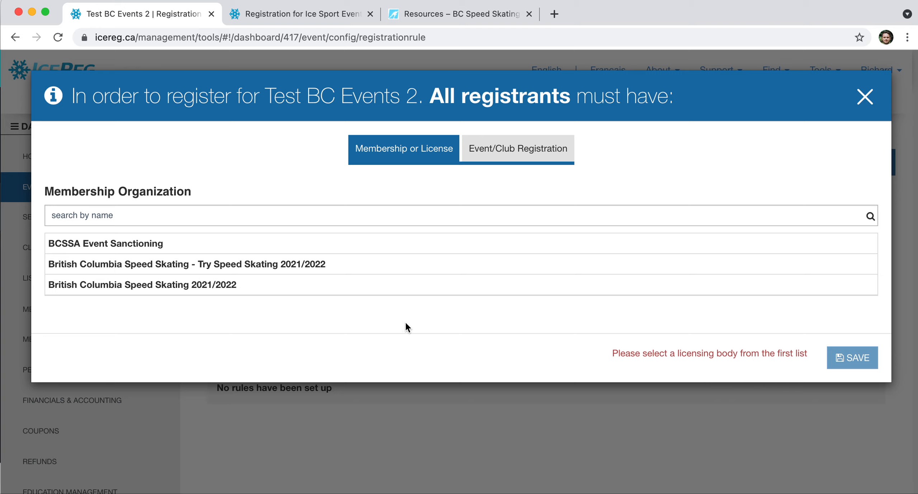
pyautogui.click(174, 299)
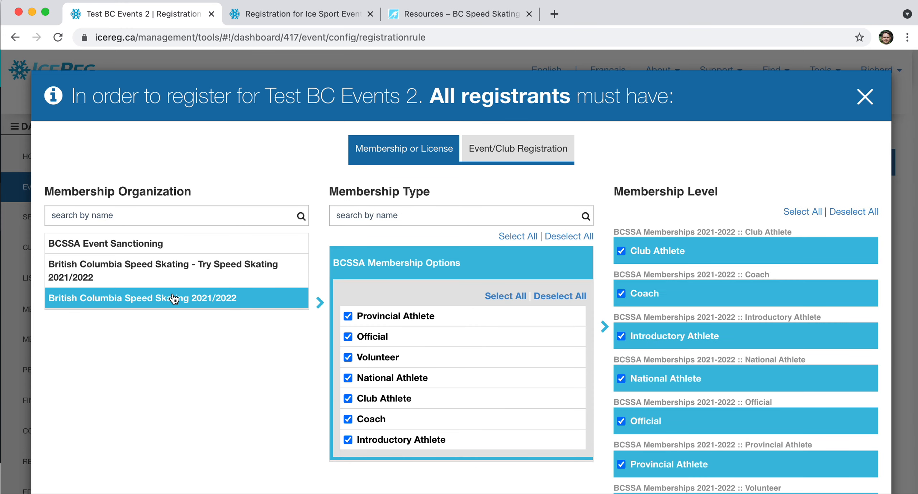
# Limit the rule's membership types to Club Athlete, National Athlete and Provincial Athlete, and save the rule
pyautogui.scroll(-1, 423, 399)
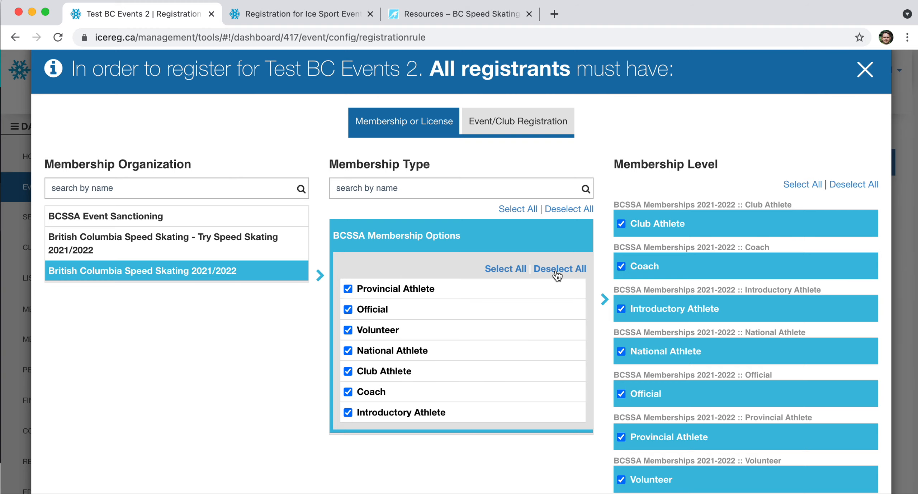
pyautogui.click(559, 272)
pyautogui.click(396, 371)
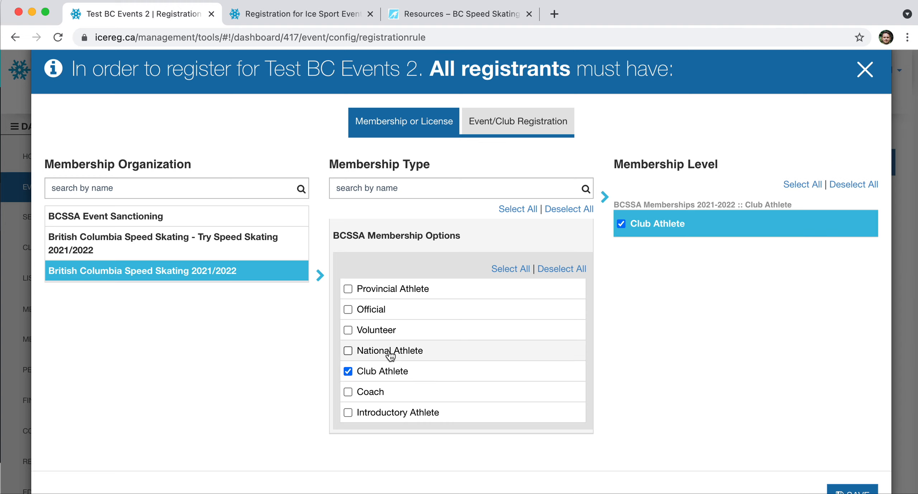
pyautogui.click(390, 353)
pyautogui.click(396, 290)
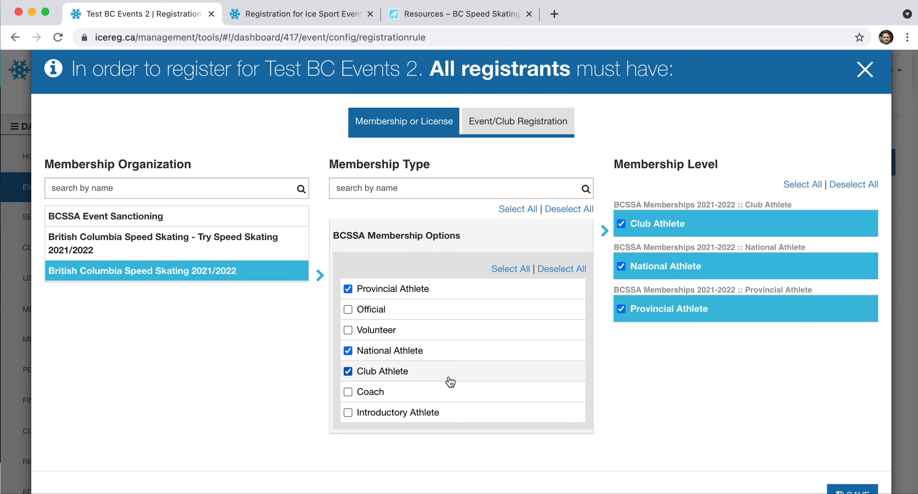
pyautogui.scroll(-2, 451, 382)
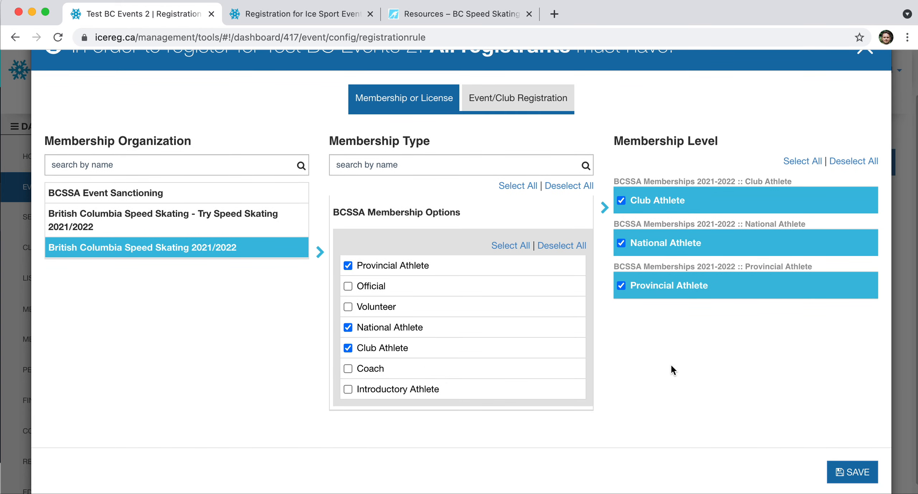
pyautogui.click(848, 474)
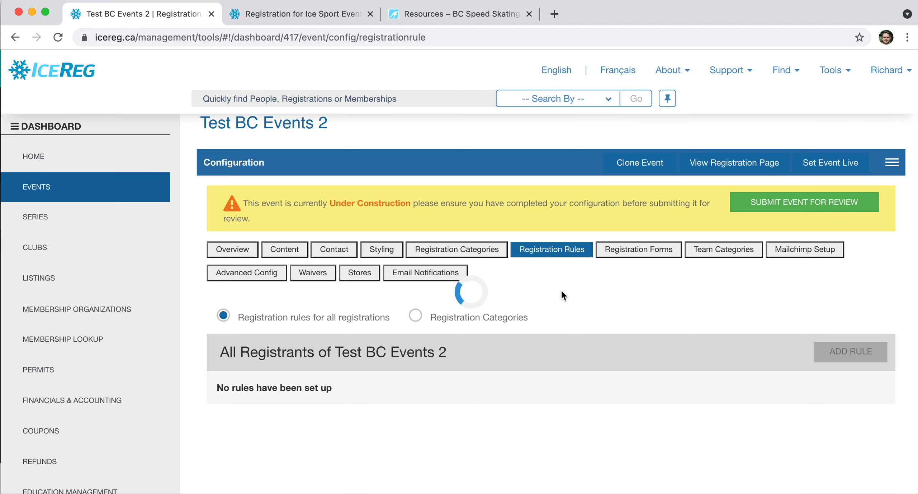
pyautogui.scroll(-4, 561, 289)
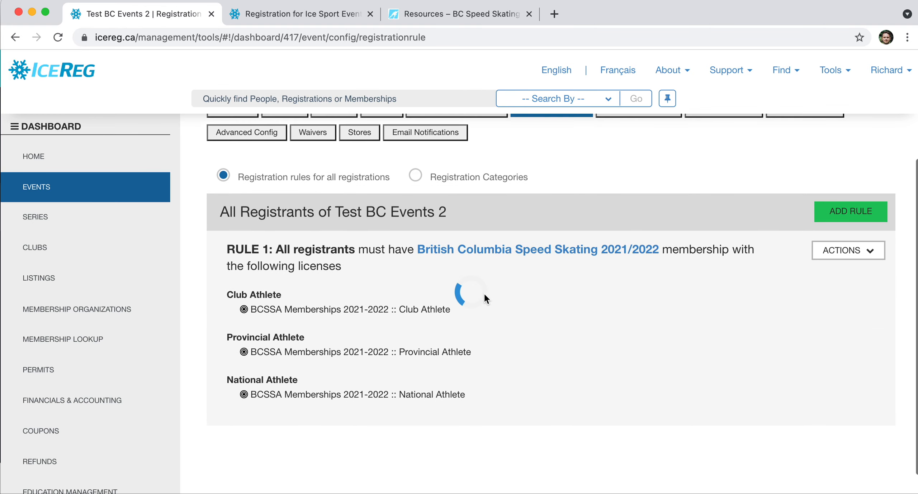
pyautogui.scroll(1, 493, 324)
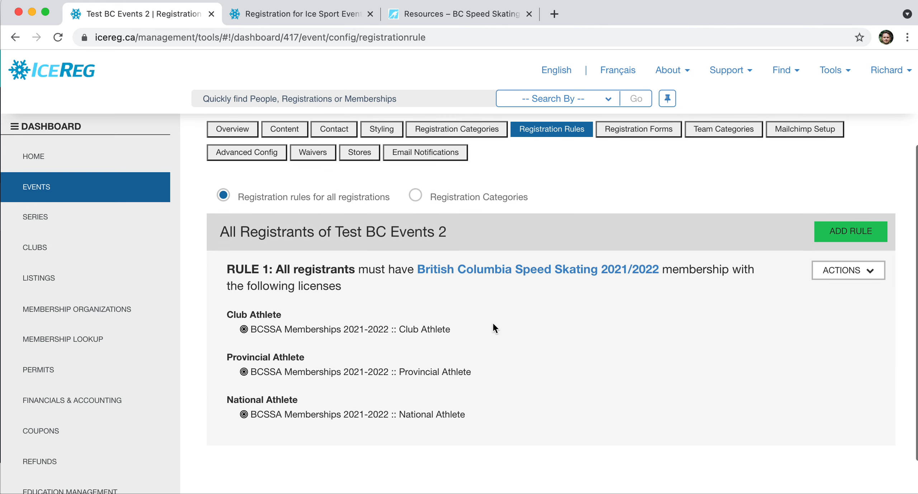
# Look through the event's registration forms and Mailchimp setup
pyautogui.scroll(2, 494, 323)
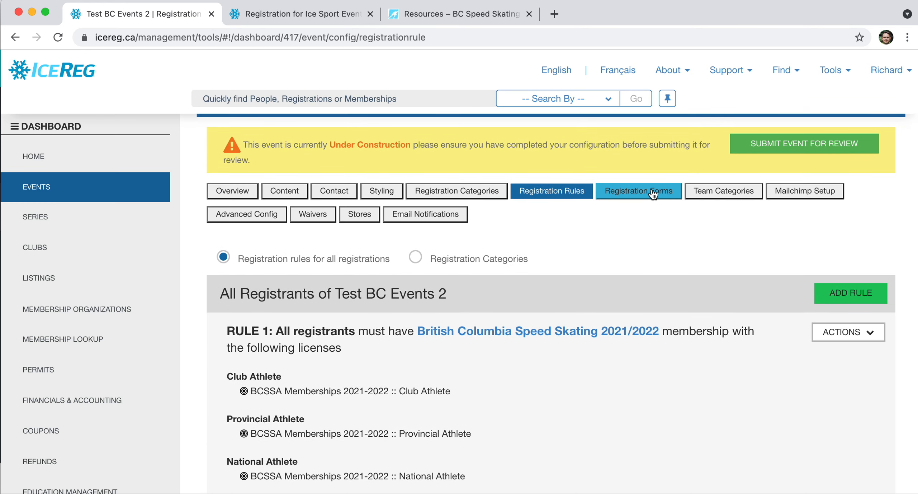
pyautogui.click(653, 194)
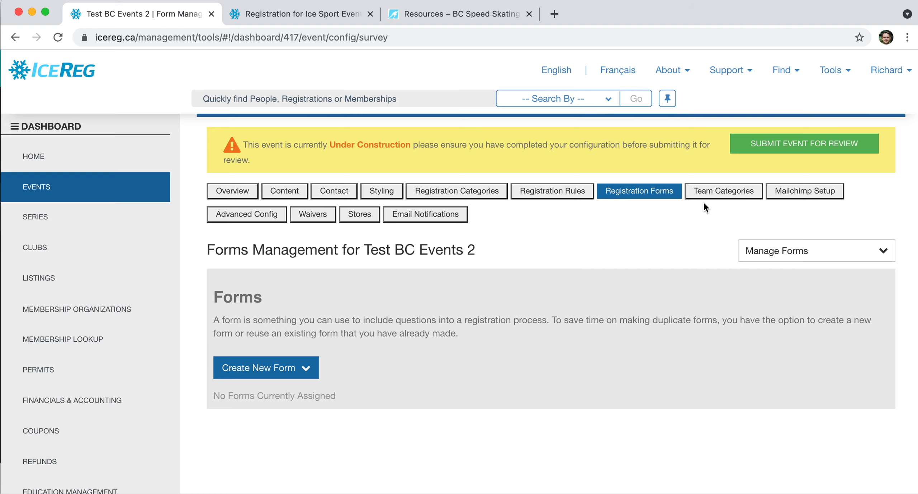
pyautogui.click(791, 197)
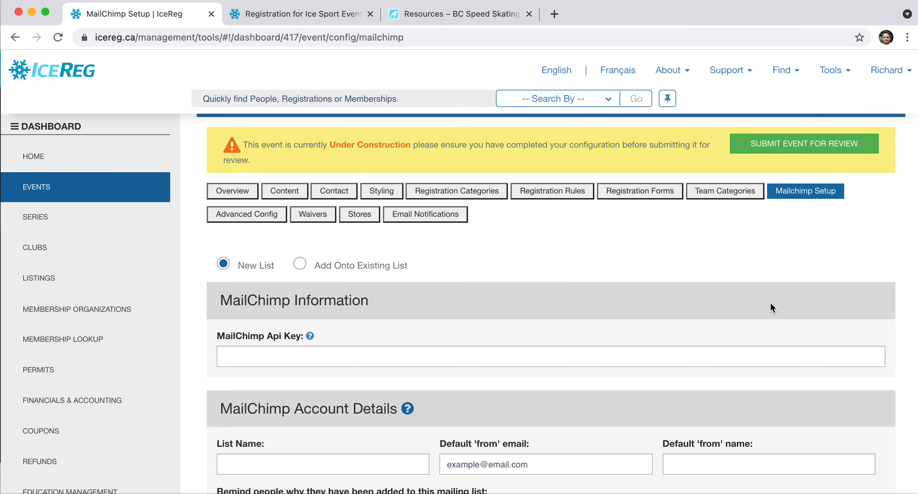
pyautogui.scroll(-7, 771, 303)
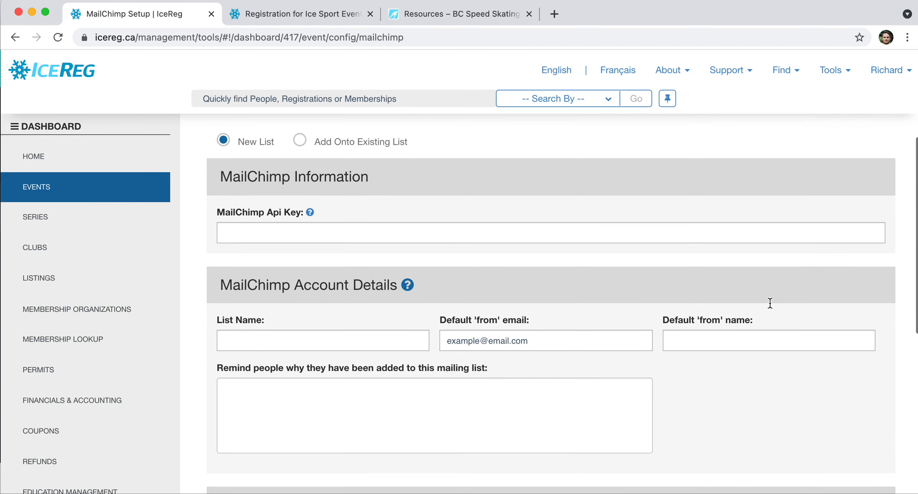
pyautogui.scroll(-4, 771, 304)
pyautogui.scroll(13, 772, 305)
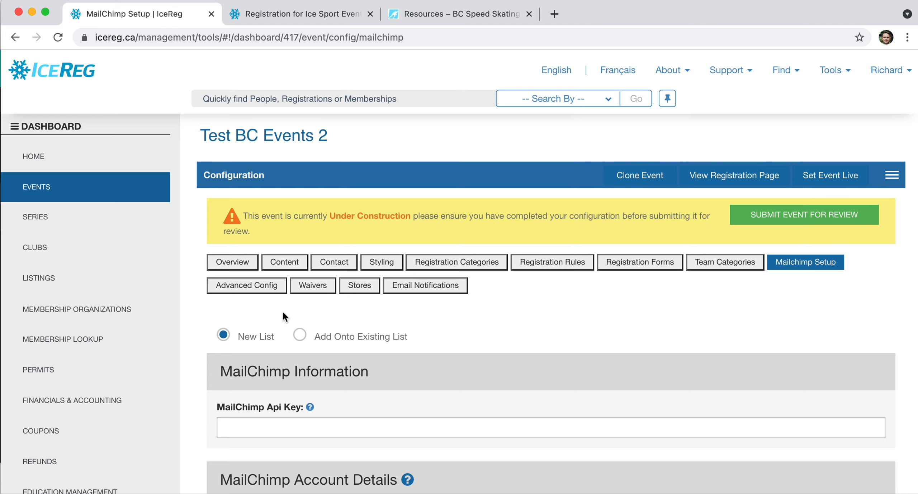
# Look through the event's waivers and connected stores settings
pyautogui.click(316, 291)
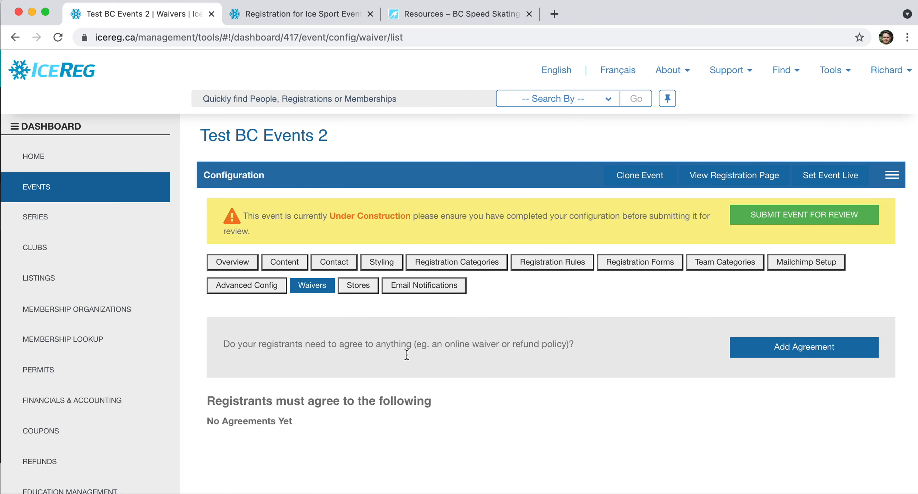
pyautogui.scroll(-1, 436, 380)
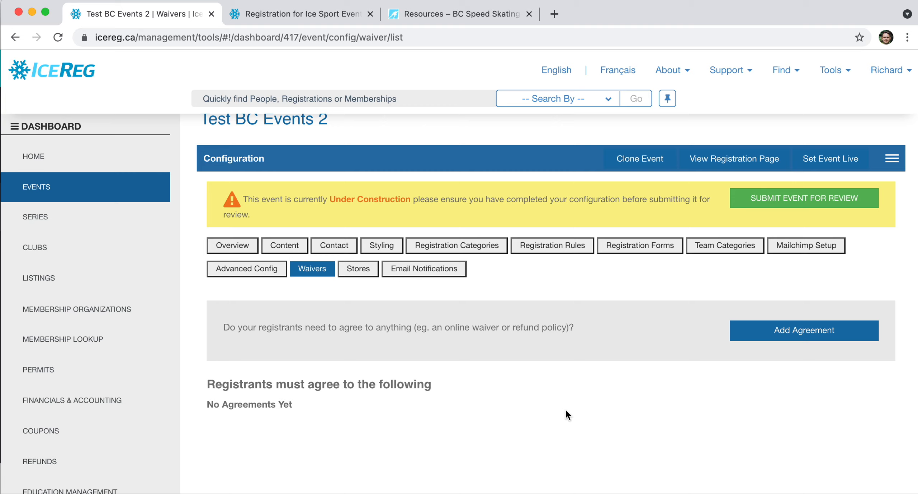
pyautogui.click(359, 269)
pyautogui.scroll(-2, 362, 339)
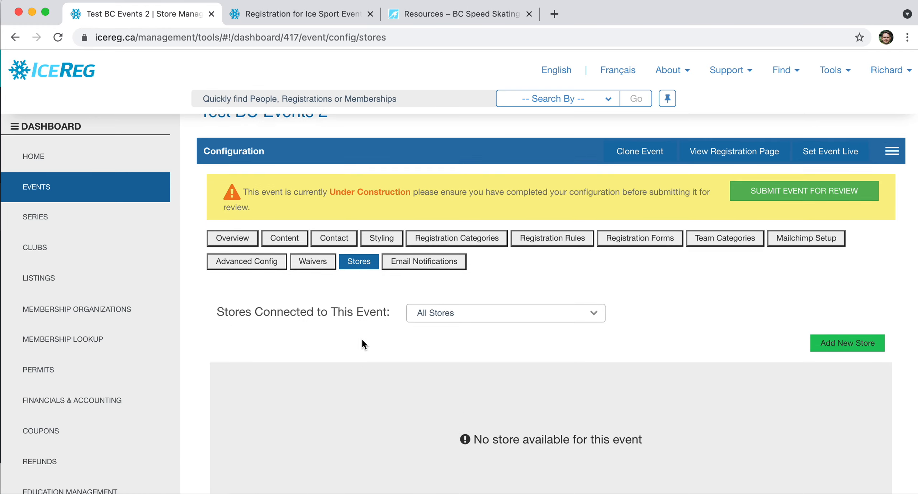
pyautogui.scroll(3, 362, 344)
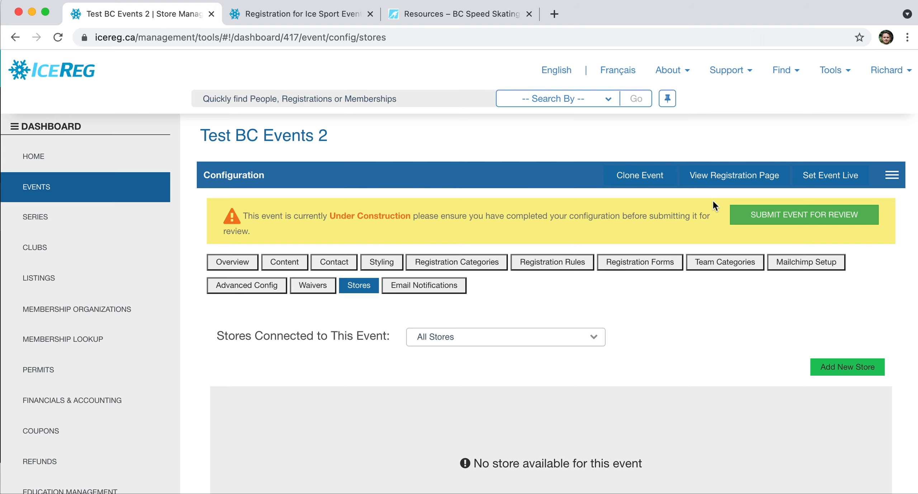
# Open the event's registration page from its overview and review the details, pricing, contact information and map
pyautogui.click(233, 262)
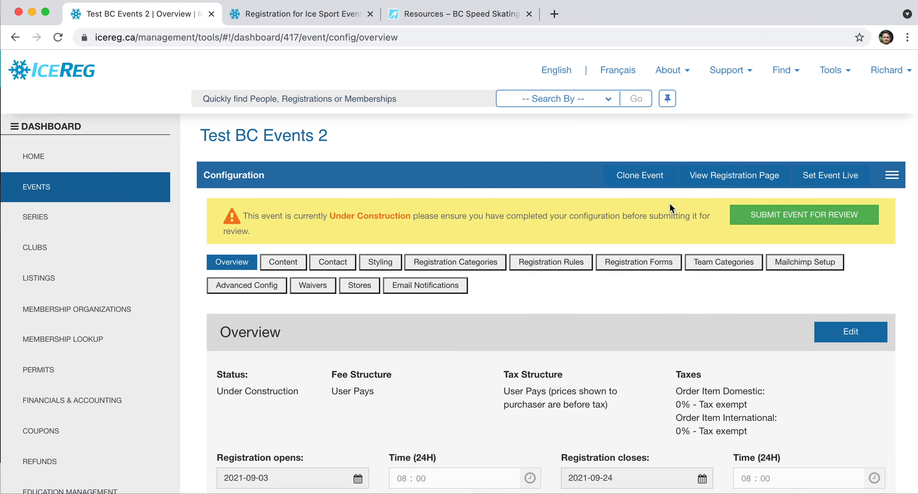
pyautogui.click(720, 180)
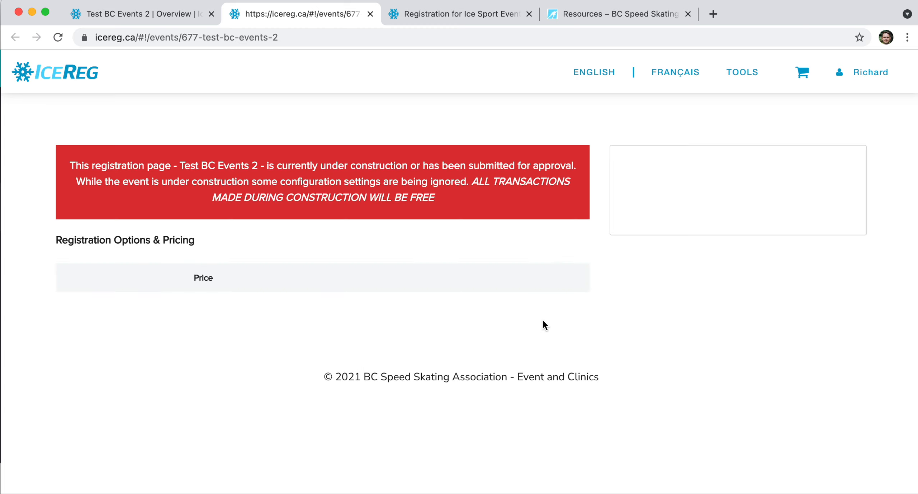
pyautogui.scroll(-8, 580, 323)
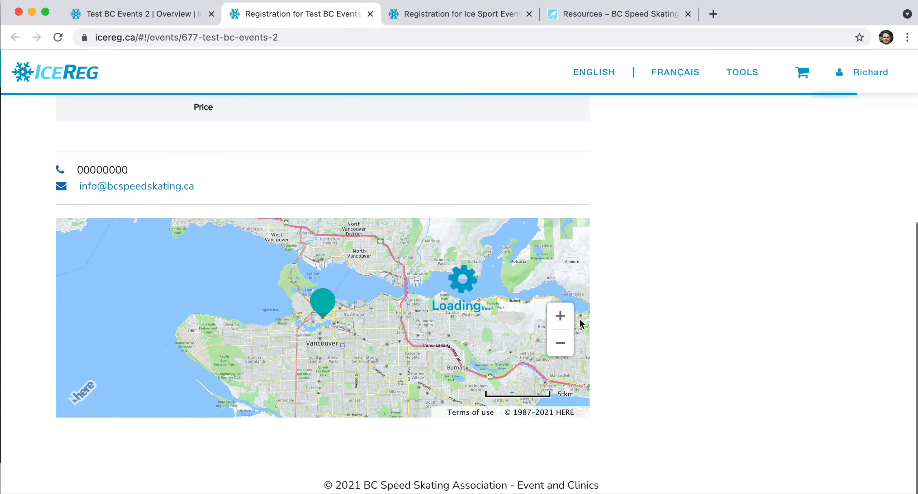
pyautogui.scroll(8, 791, 324)
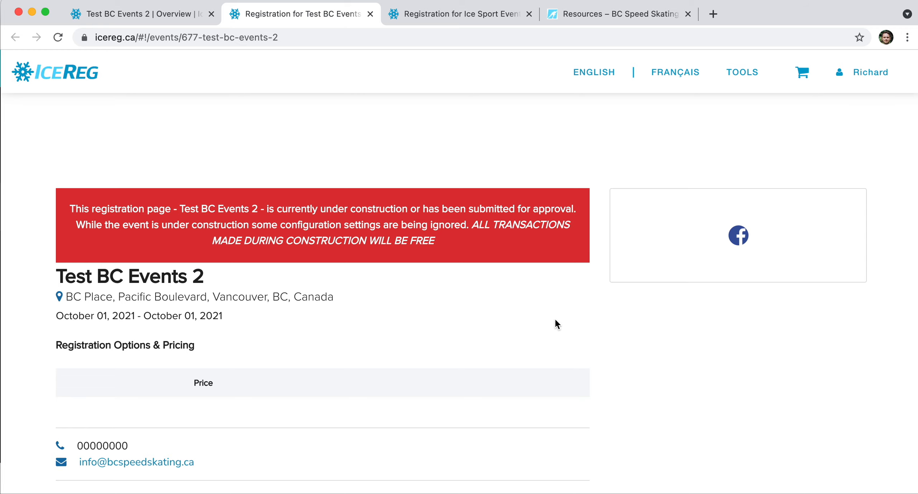
pyautogui.scroll(-1, 565, 314)
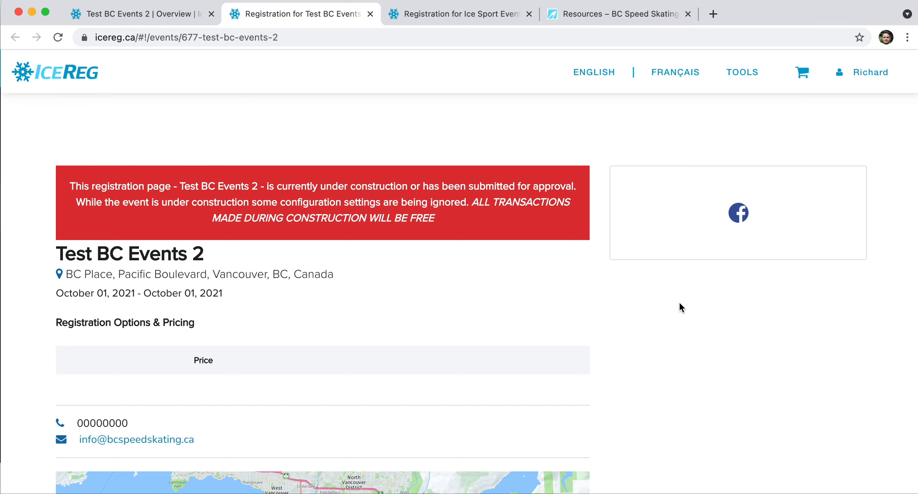
pyautogui.scroll(1, 682, 308)
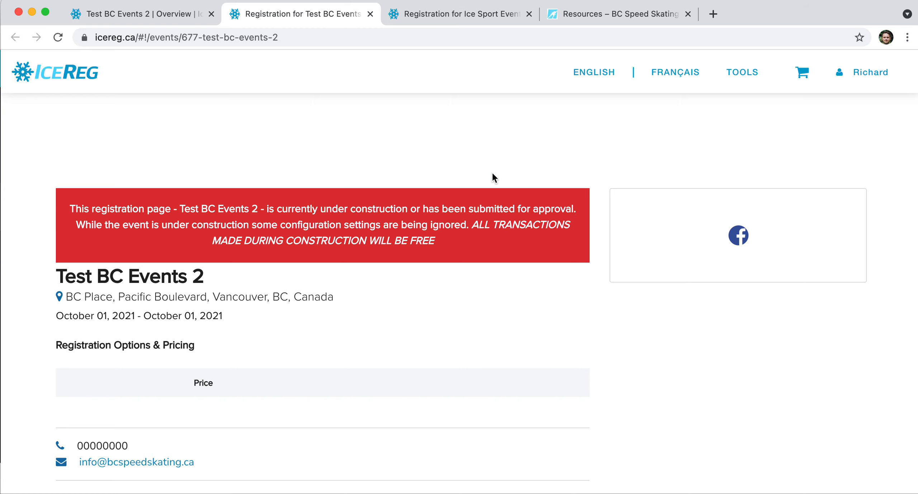
# Return to the event's management overview and look through its configuration settings
pyautogui.click(163, 18)
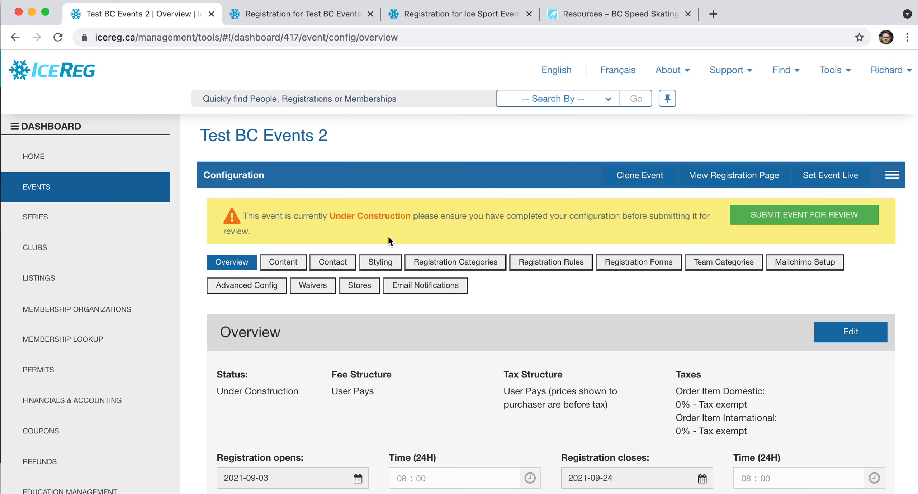
pyautogui.scroll(-4, 622, 386)
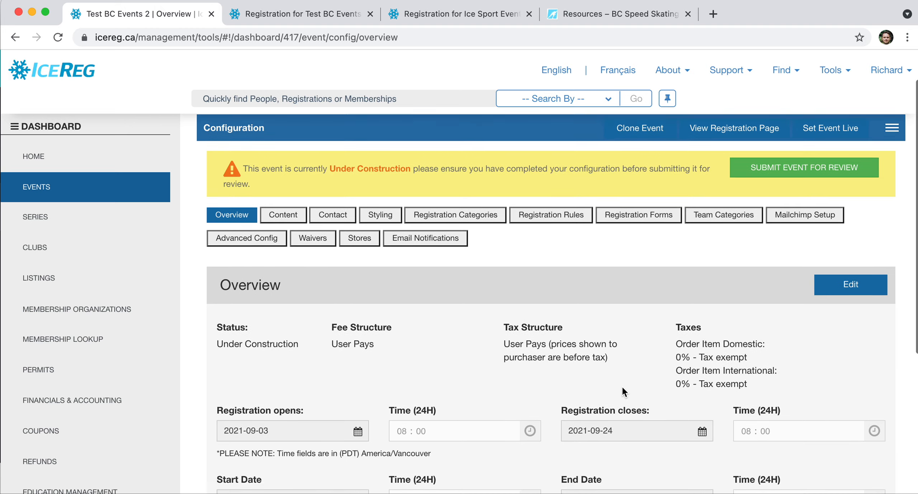
pyautogui.scroll(-4, 622, 386)
pyautogui.scroll(8, 622, 386)
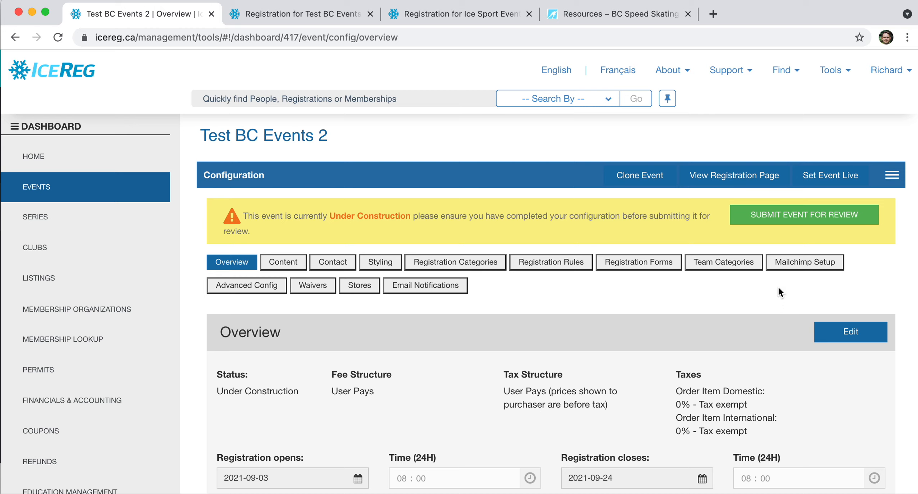
# Start setting the event live, continue past the advanced configuration notice and read through the event agreement
pyautogui.click(832, 169)
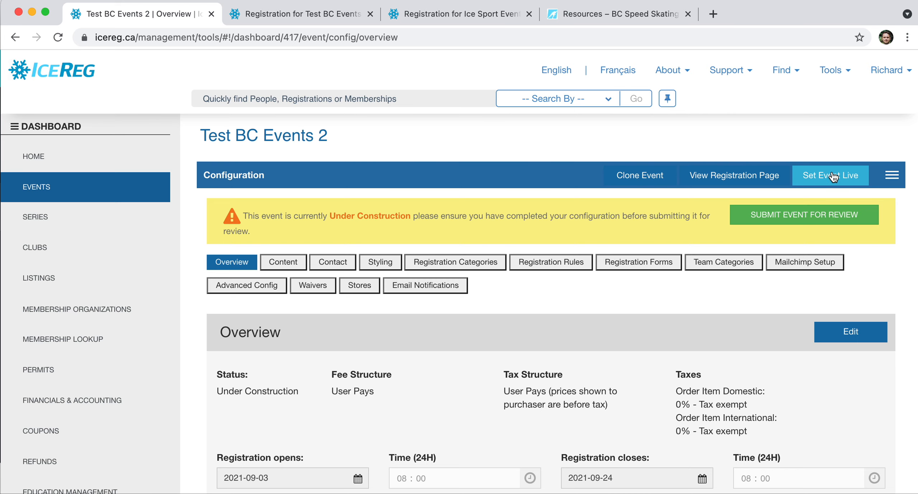
pyautogui.click(833, 176)
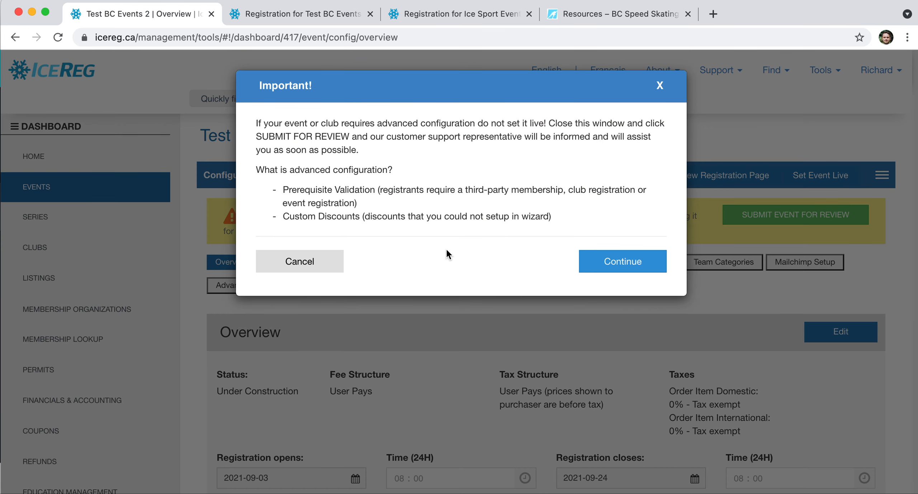
pyautogui.click(607, 270)
pyautogui.scroll(-15, 390, 261)
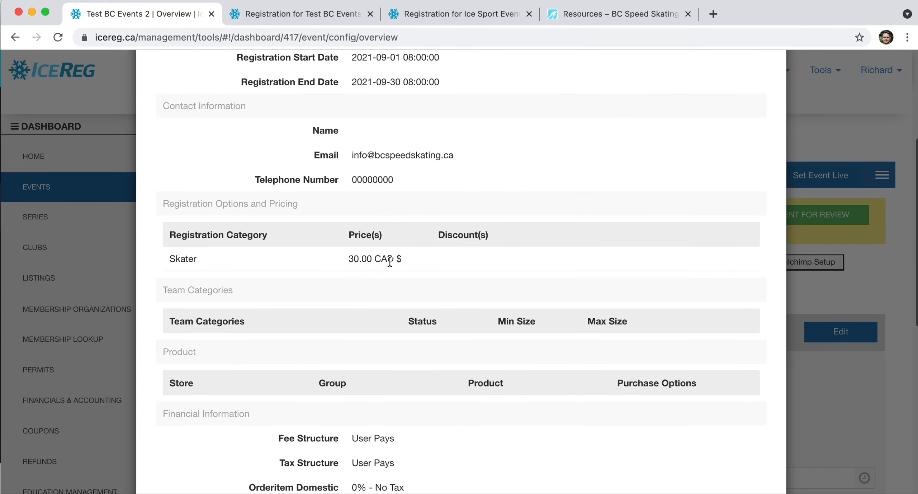
pyautogui.scroll(-2, 390, 262)
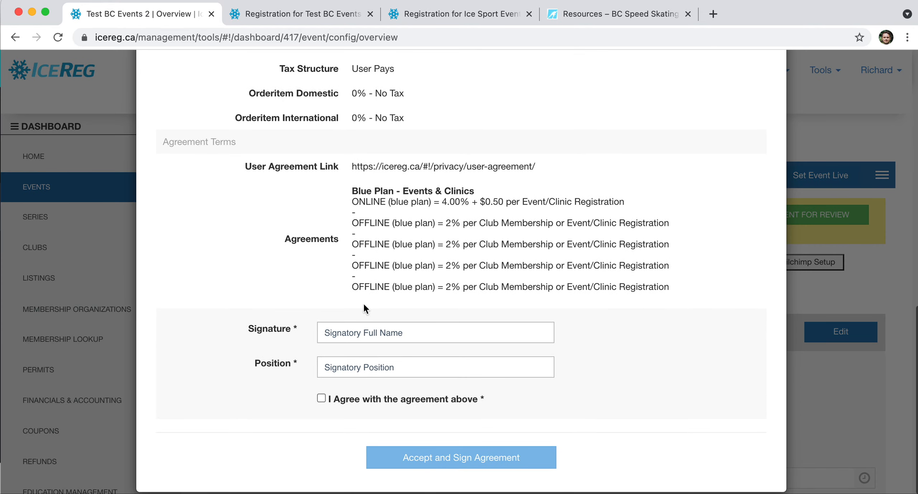
# Fill in the event agreement's signature with the signatory's name and the position with Sport Admin
pyautogui.click(399, 343)
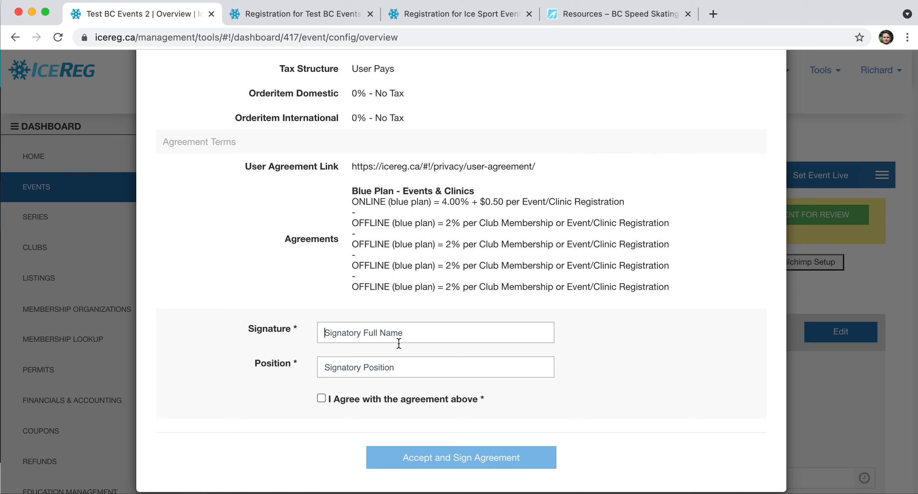
pyautogui.write('ar')
pyautogui.press('BackSpace')
pyautogui.press('BackSpace')
pyautogui.write('hard KqSport Admin')
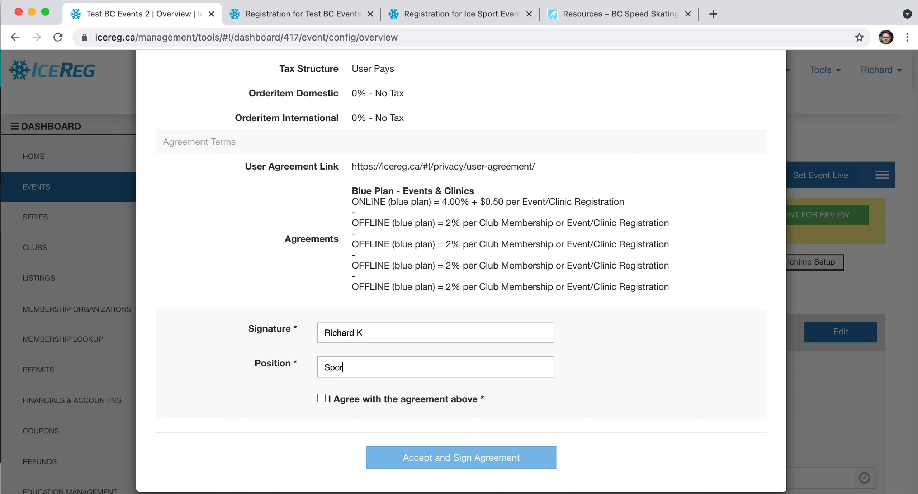
# Agree to the event agreement's terms, accept and sign it to set the event live, and dismiss the confirmation
pyautogui.click(321, 399)
pyautogui.click(422, 457)
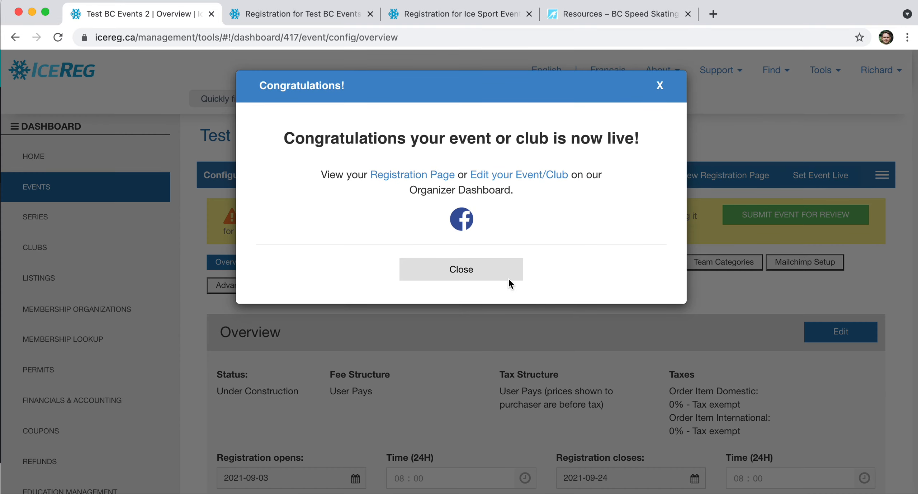
pyautogui.click(509, 279)
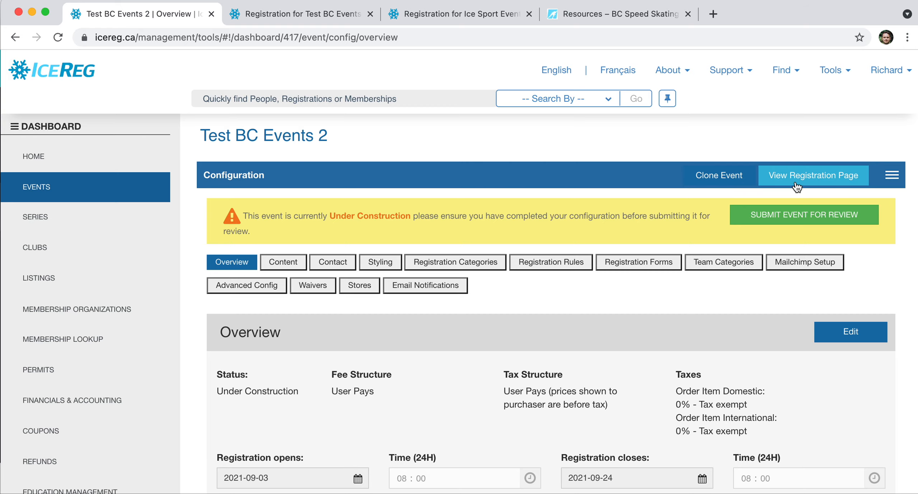
# Reload the event's open registration page to check it, and return to the management overview to review the registration dates and capacity
pyautogui.click(331, 22)
pyautogui.click(66, 37)
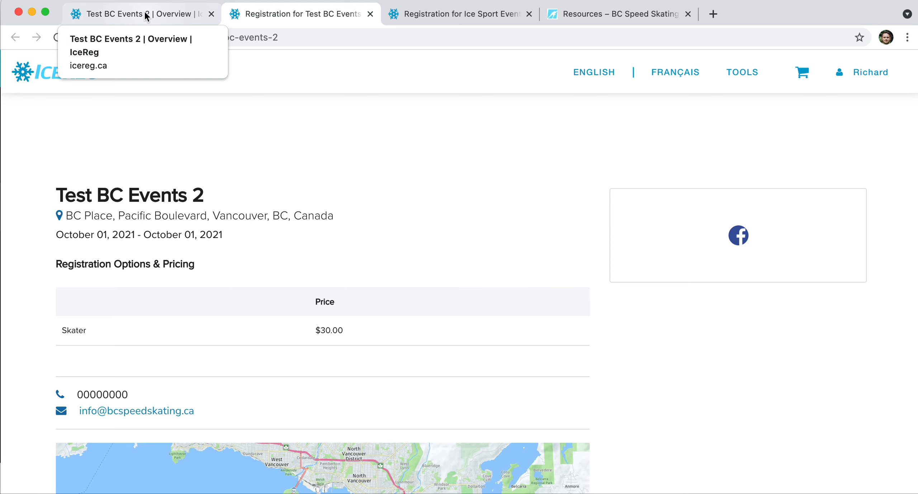
pyautogui.click(147, 16)
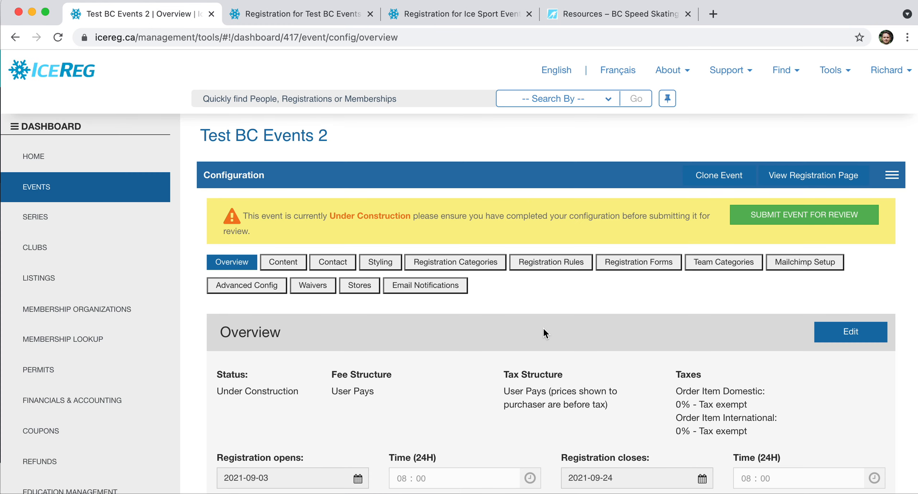
pyautogui.scroll(-8, 543, 327)
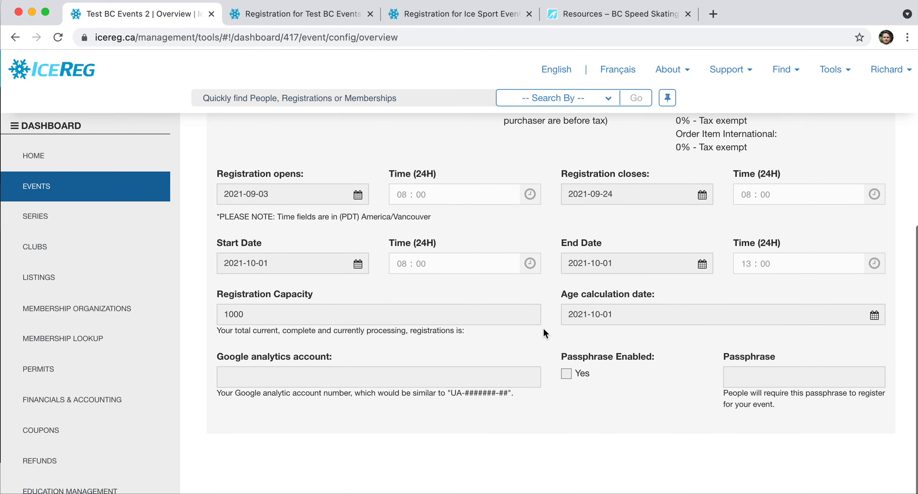
pyautogui.scroll(8, 543, 328)
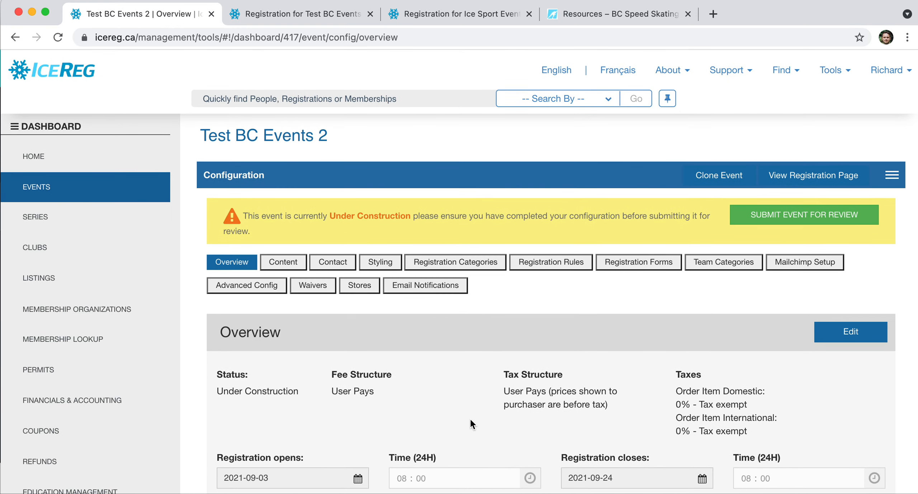